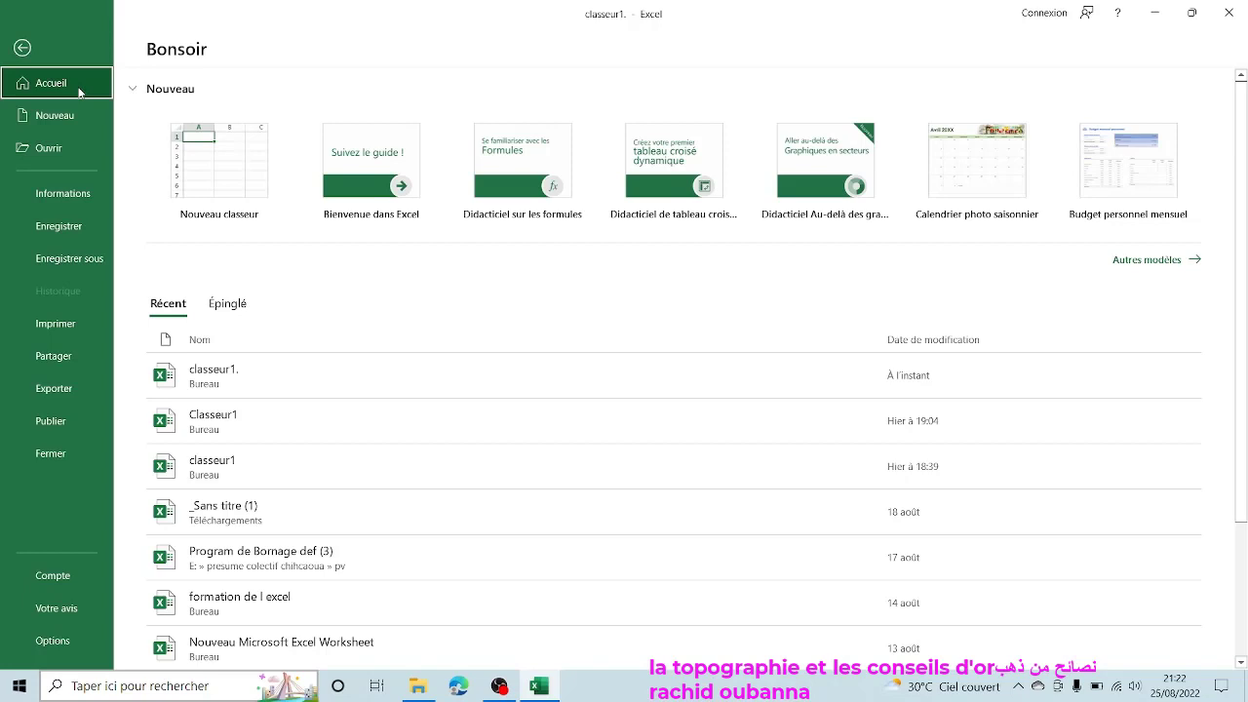
Step: Examine the recent and pinned workbook lists, and browse the whole gallery of templates for new workbooks
left_click(169, 308)
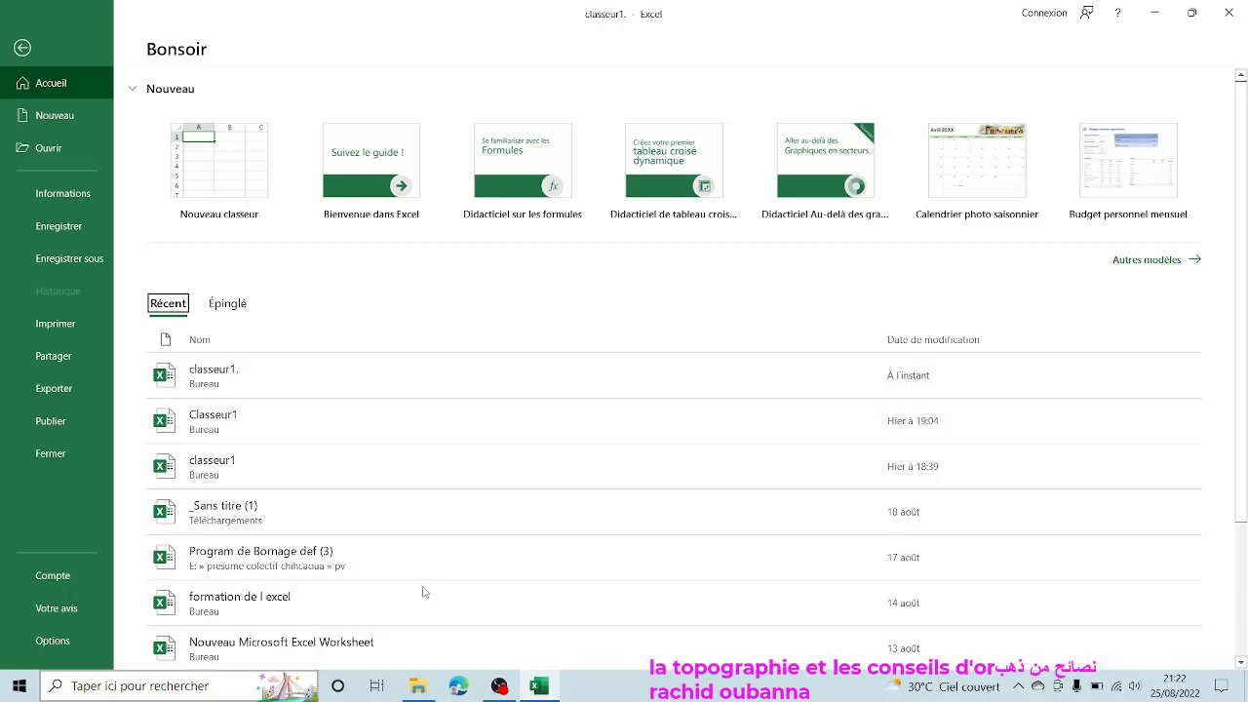
left_click(231, 307)
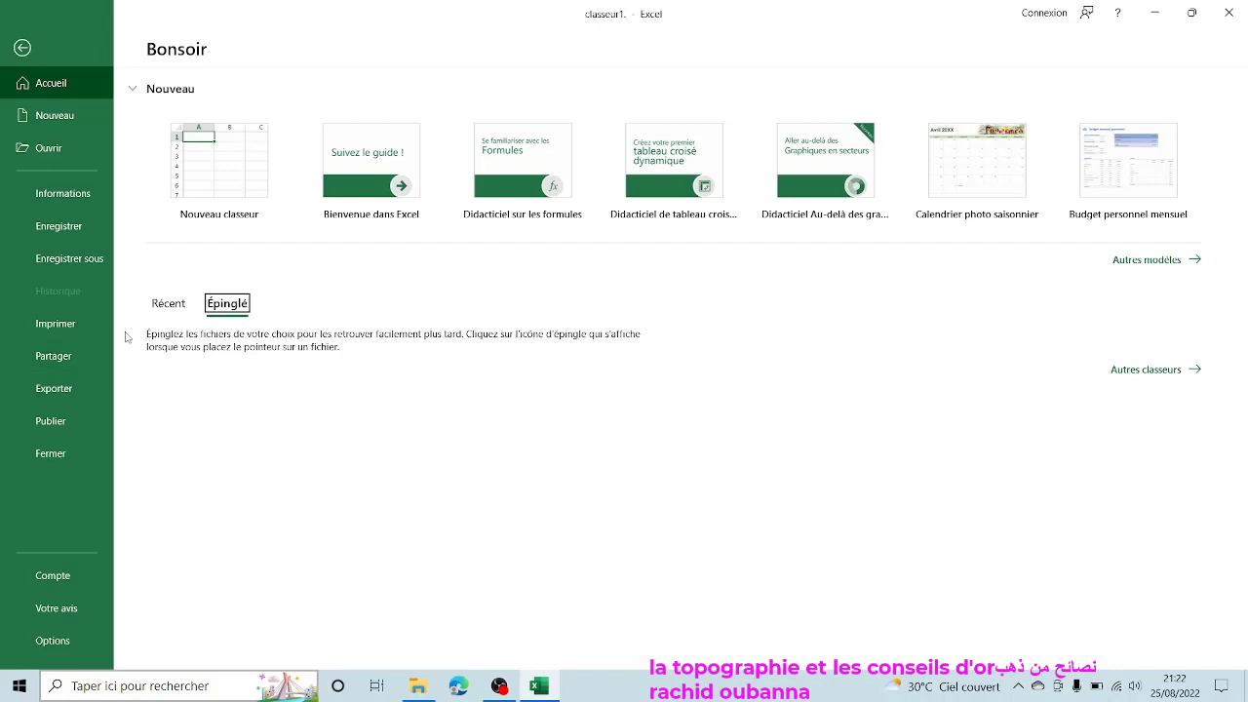
left_click(82, 119)
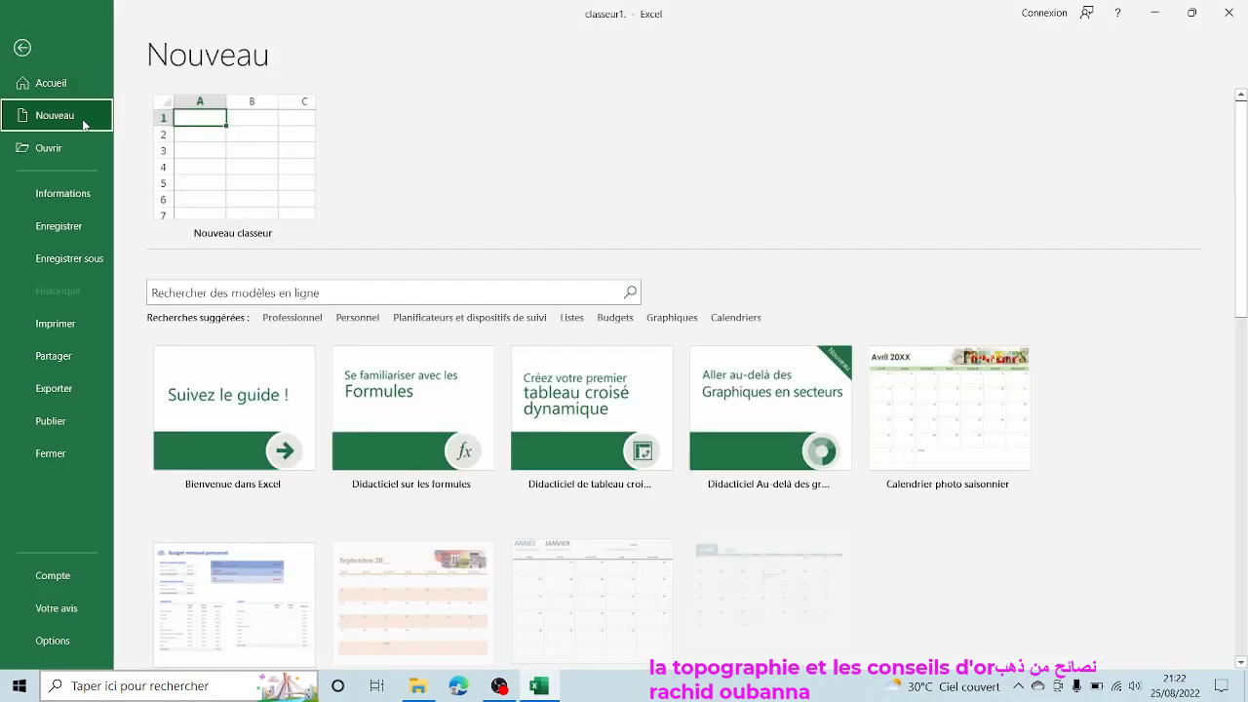
scroll(543, 355, "down", 3)
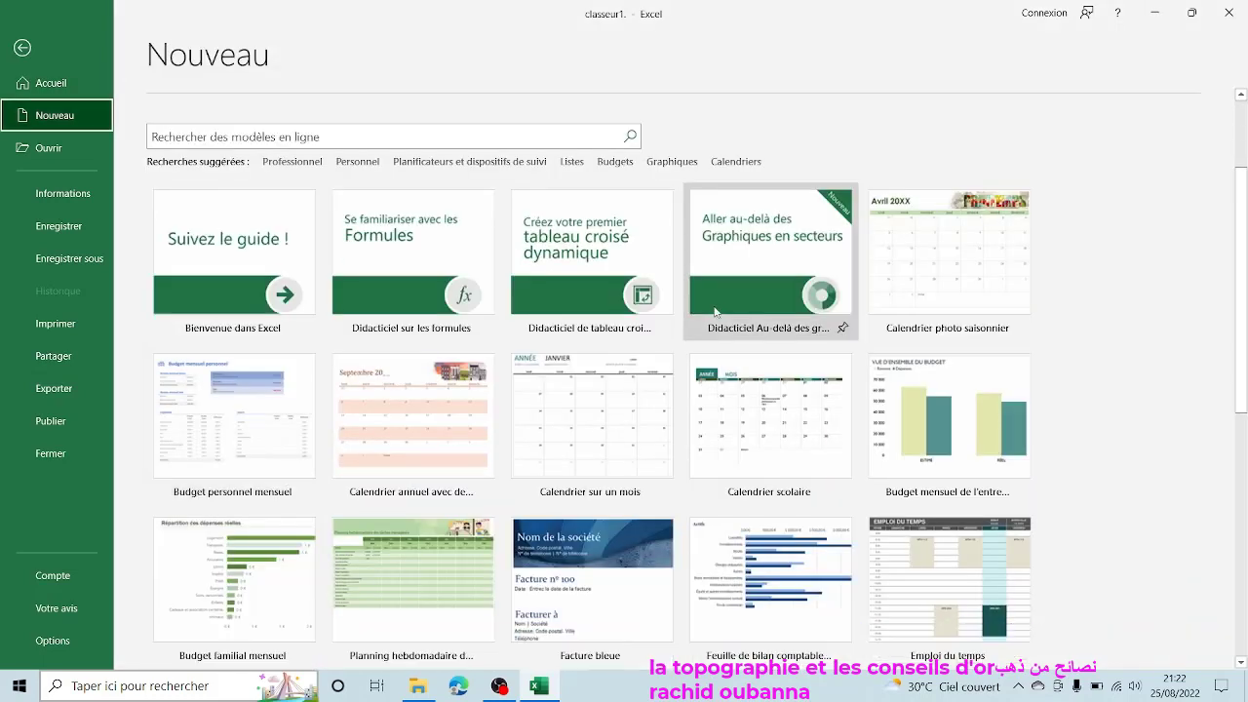
scroll(715, 312, "down", 5)
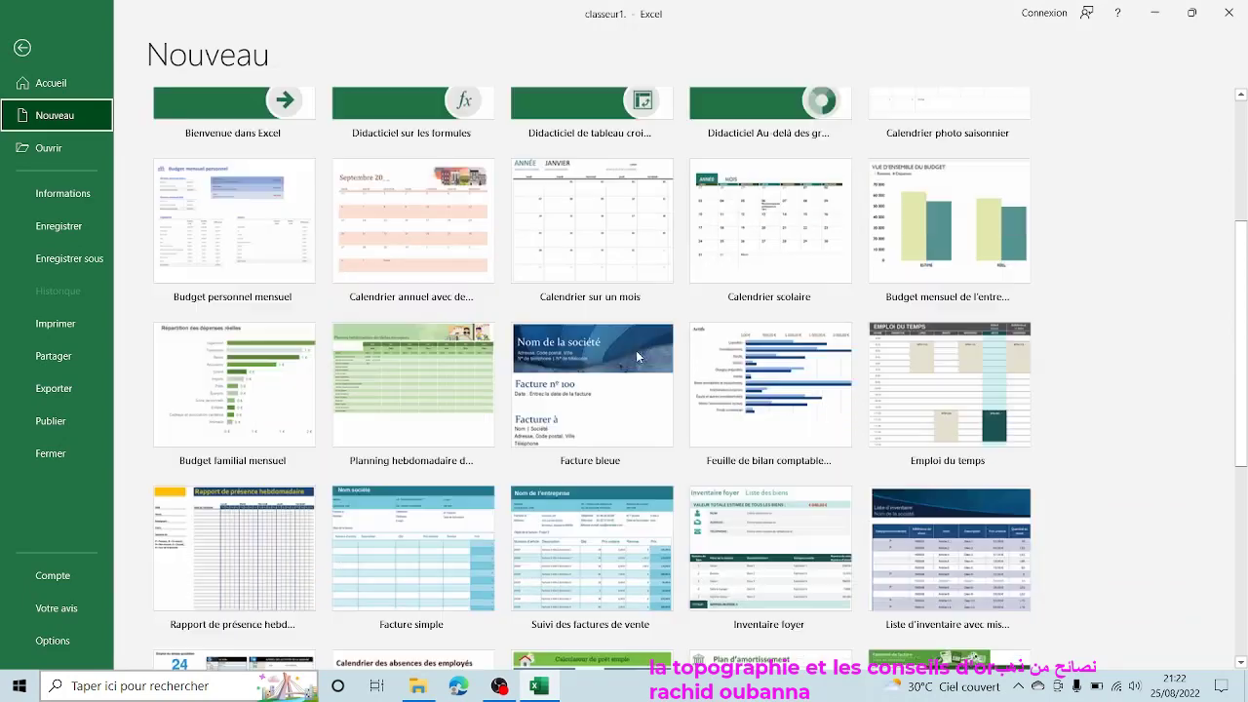
scroll(638, 359, "down", 8)
scroll(544, 372, "up", 15)
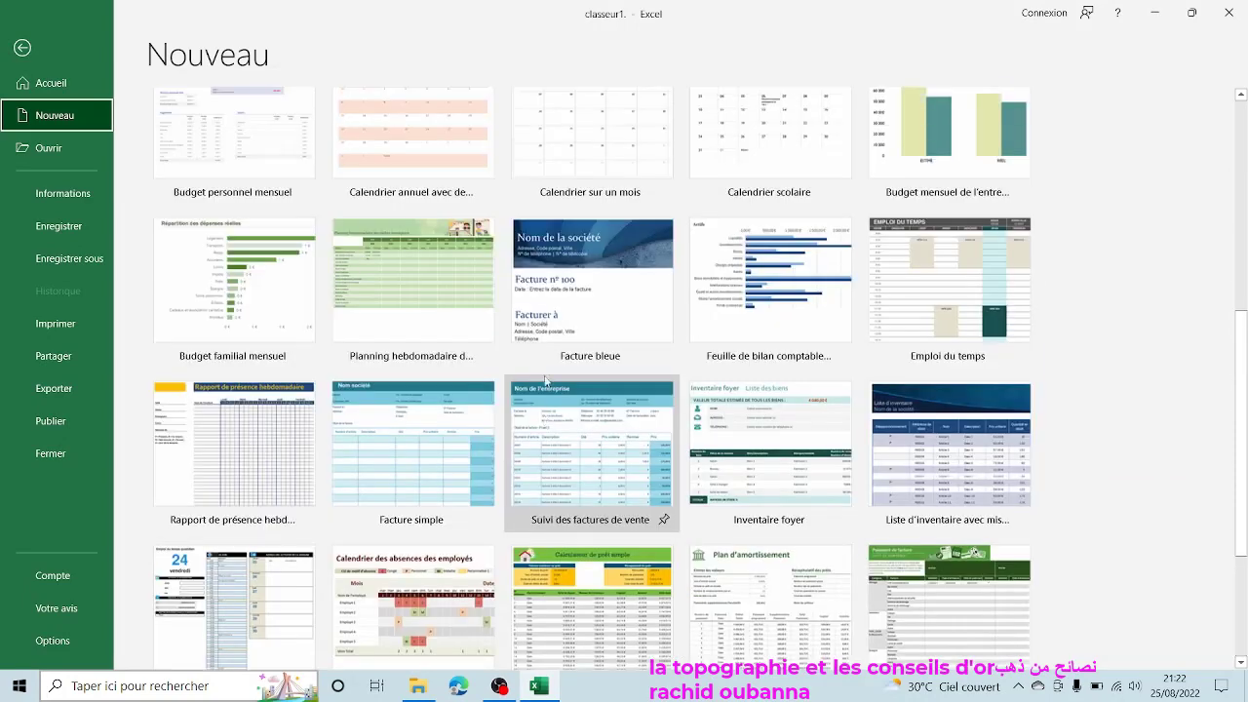
scroll(586, 390, "down", 6)
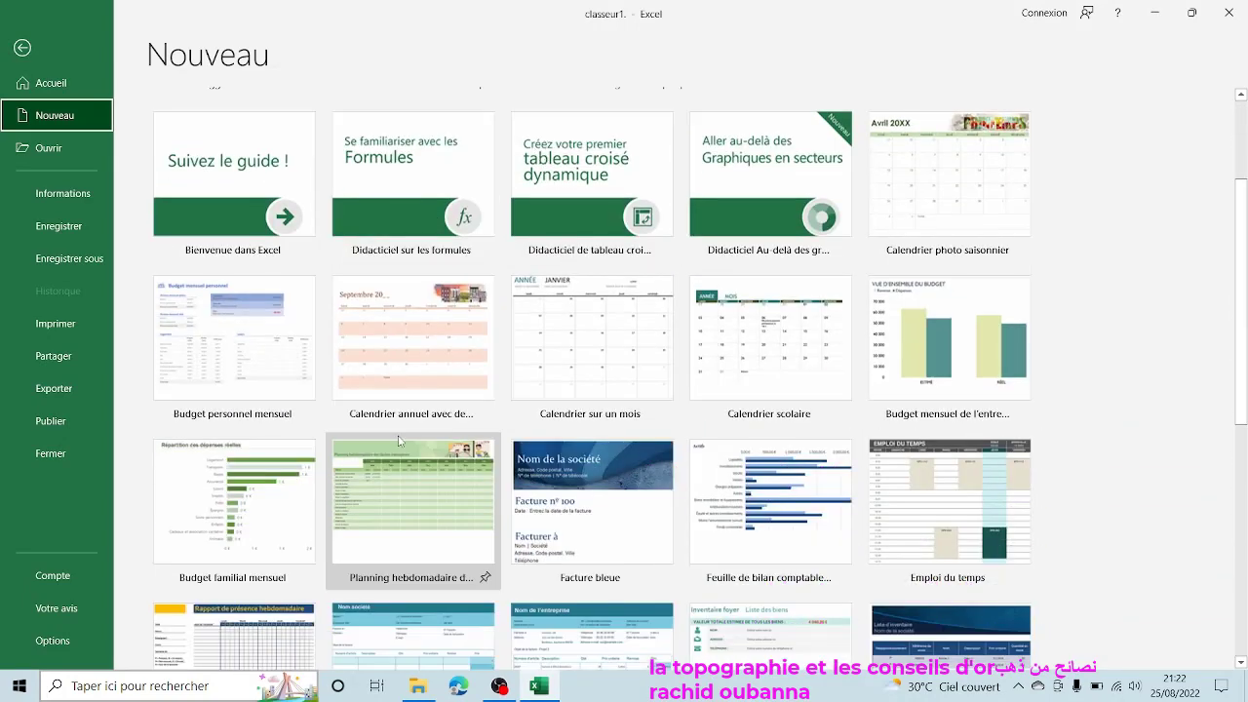
scroll(714, 459, "down", 2)
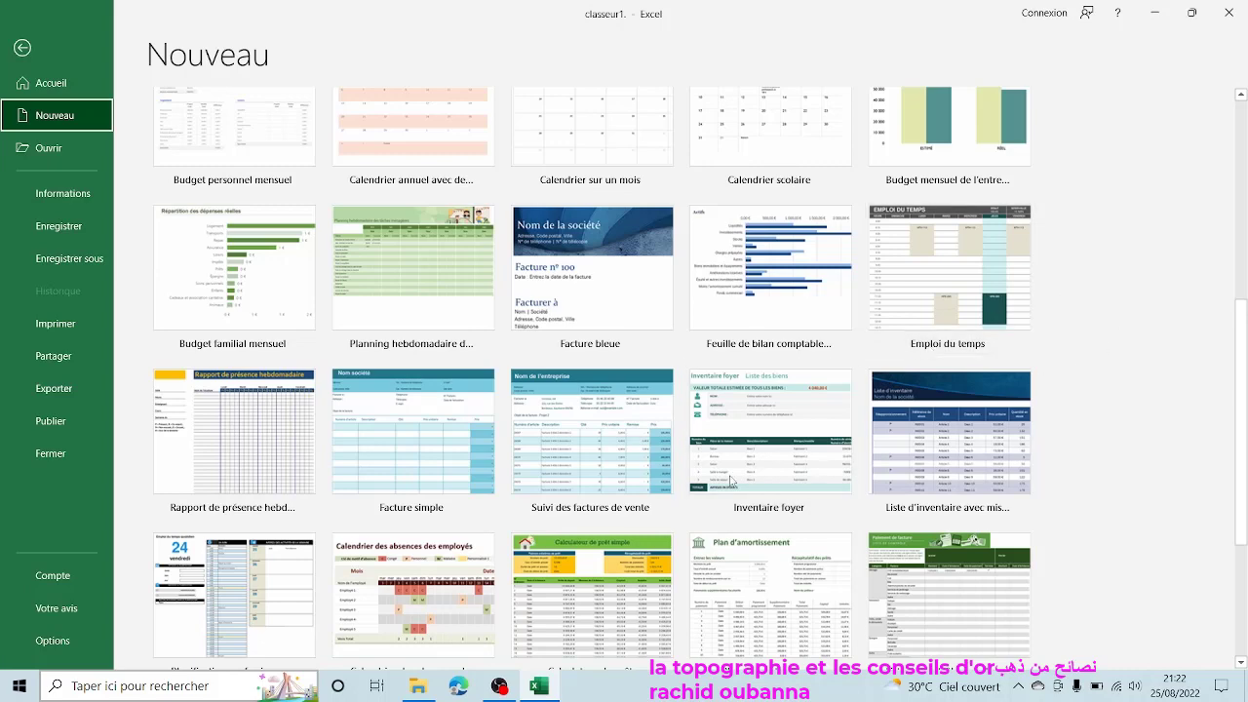
scroll(234, 439, "down", 4)
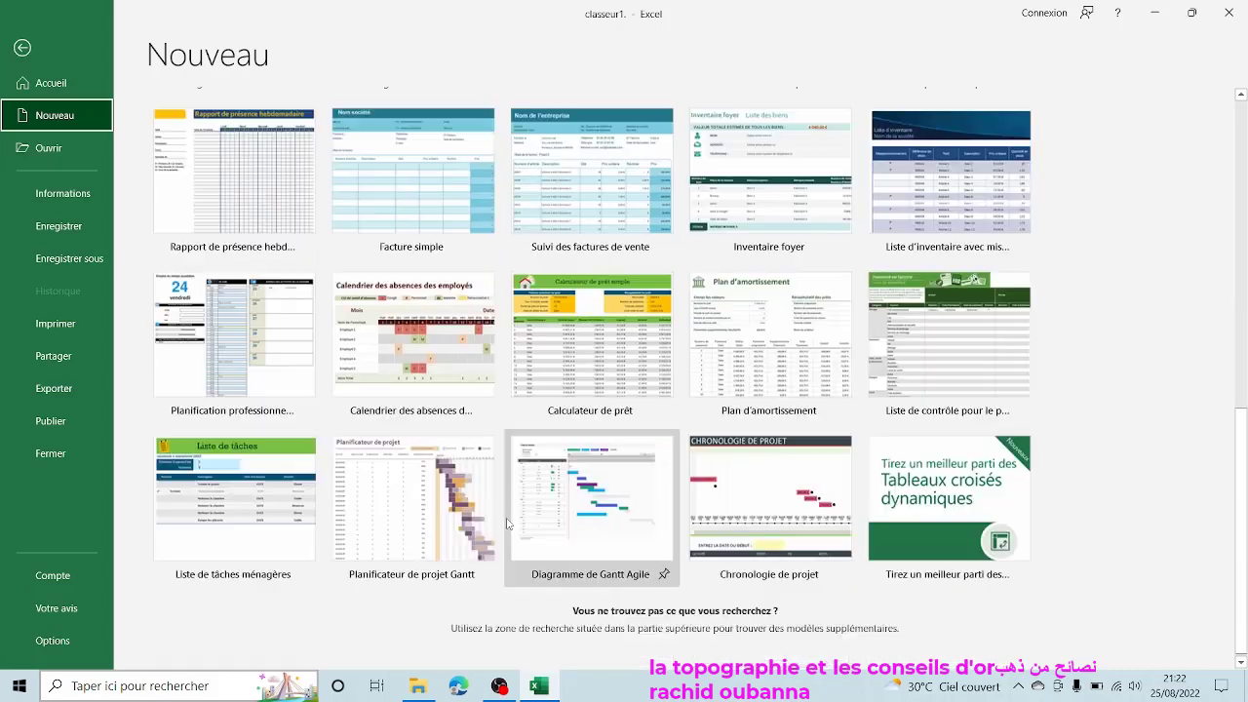
scroll(507, 524, "up", 12)
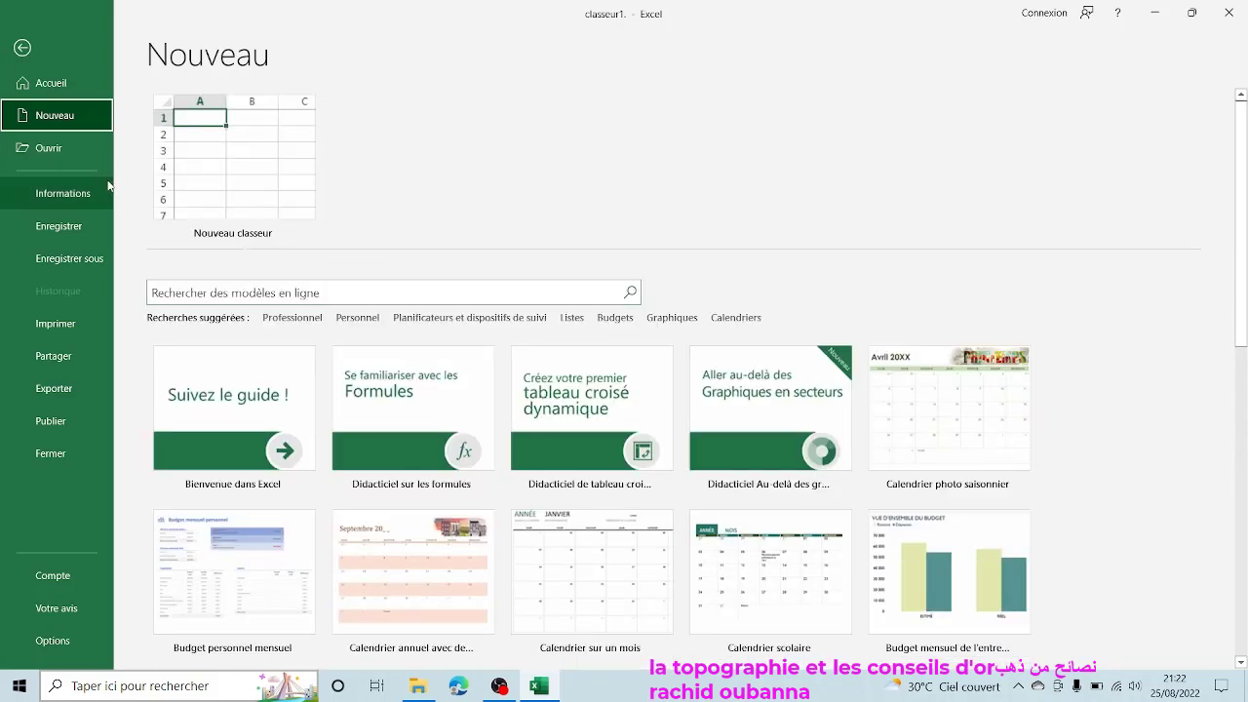
Step: Create a new blank workbook
left_click(268, 175)
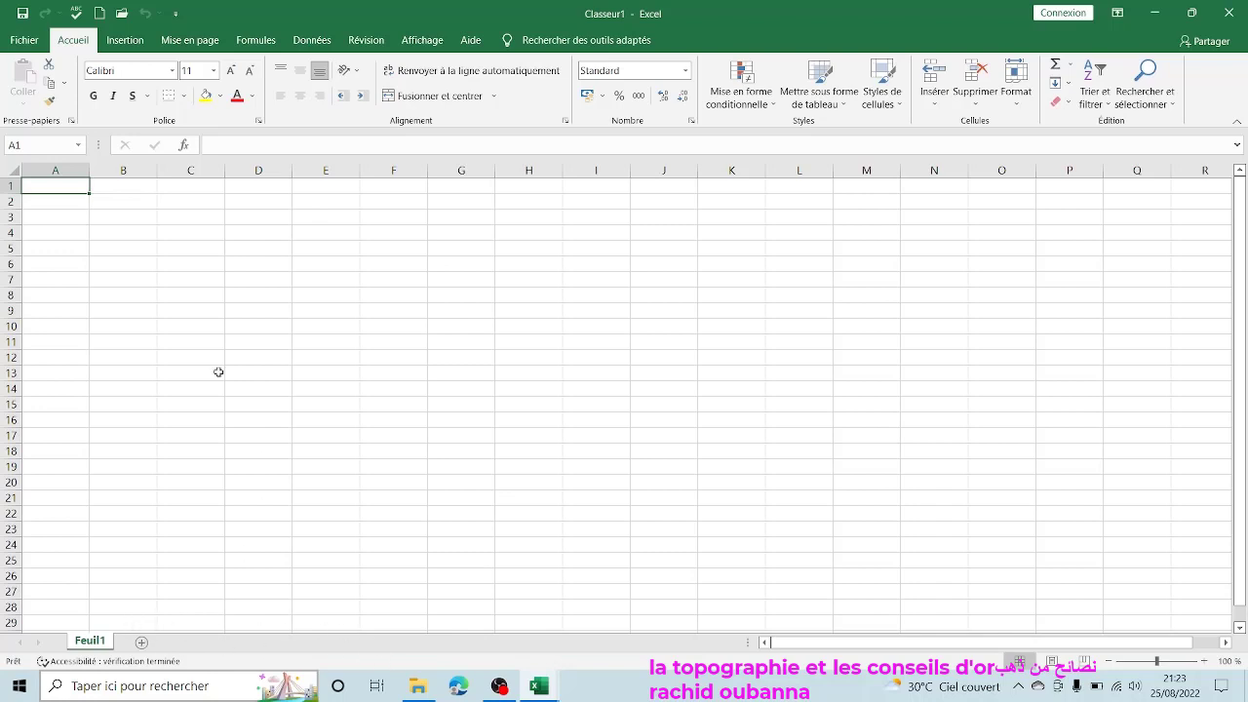
scroll(725, 332, "down", 7)
scroll(718, 351, "up", 7)
Step: Select various individual cells across the empty sheet, including E7 and F6, to show the cell grid
left_click(321, 277)
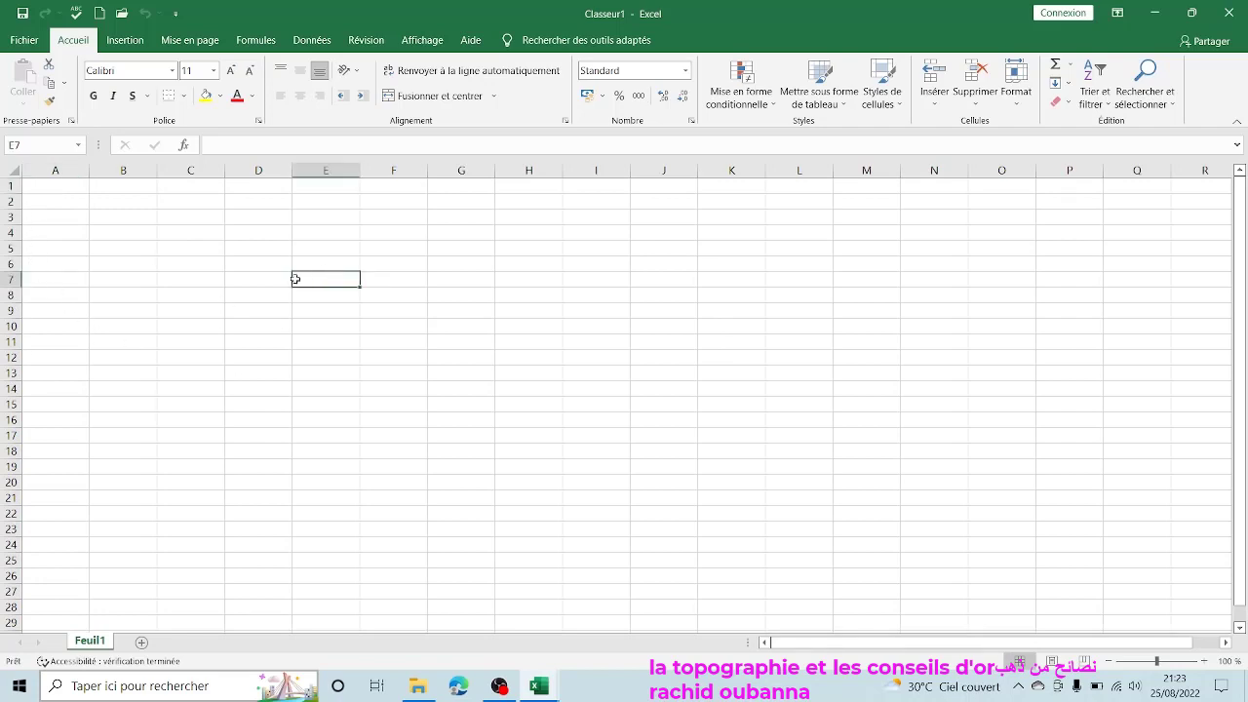
left_click(190, 328)
left_click(228, 410)
left_click(473, 317)
left_click(394, 262)
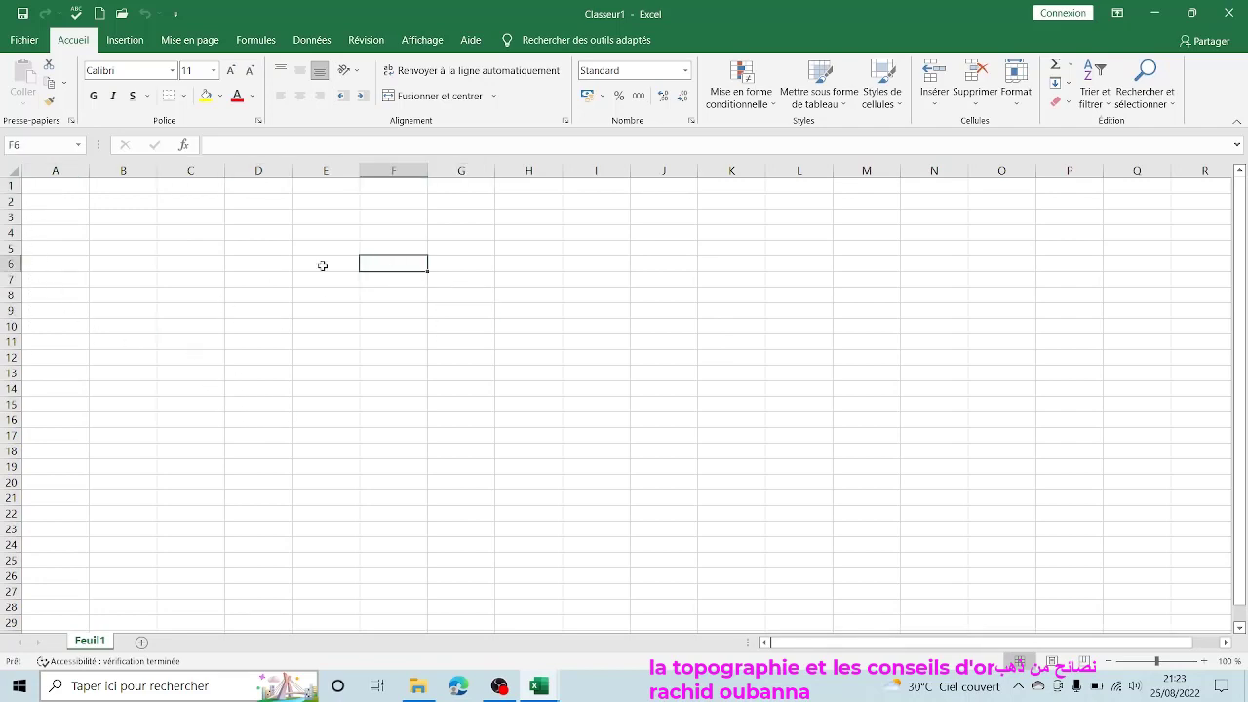
left_click_drag(190, 294, 211, 435)
left_click(211, 435)
Step: Select columns A, B and C one after another
left_click(71, 170)
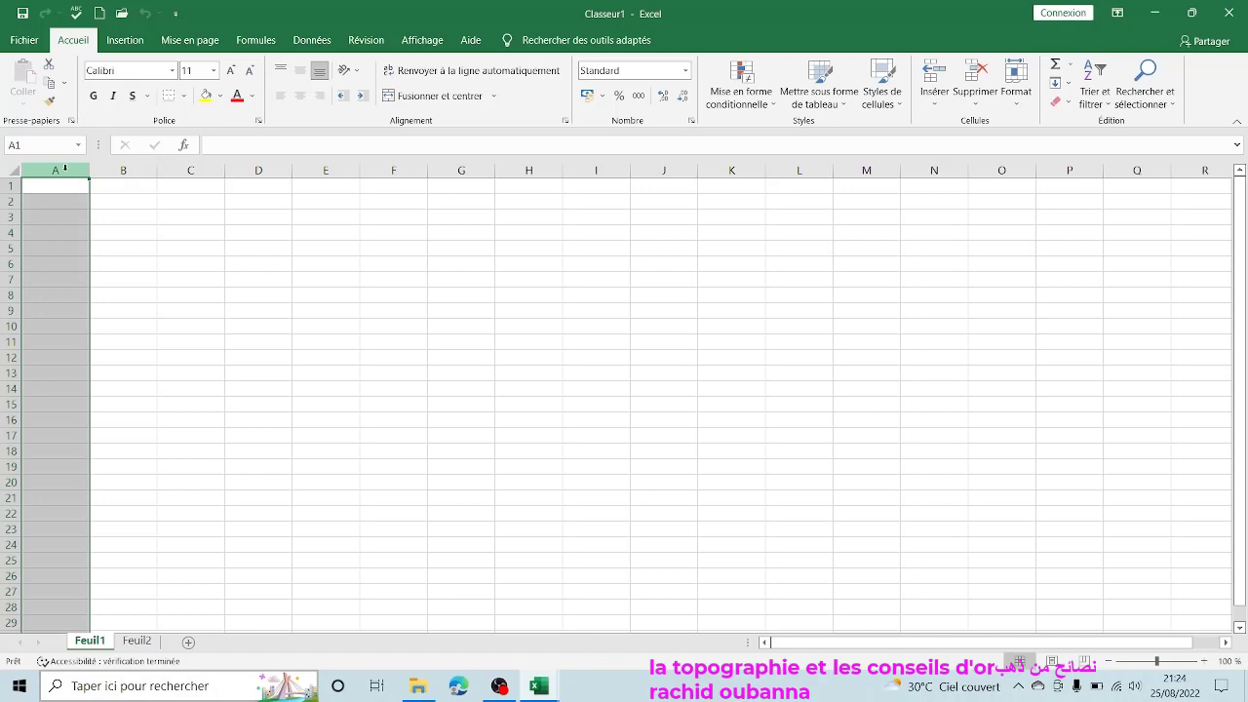
left_click(119, 170)
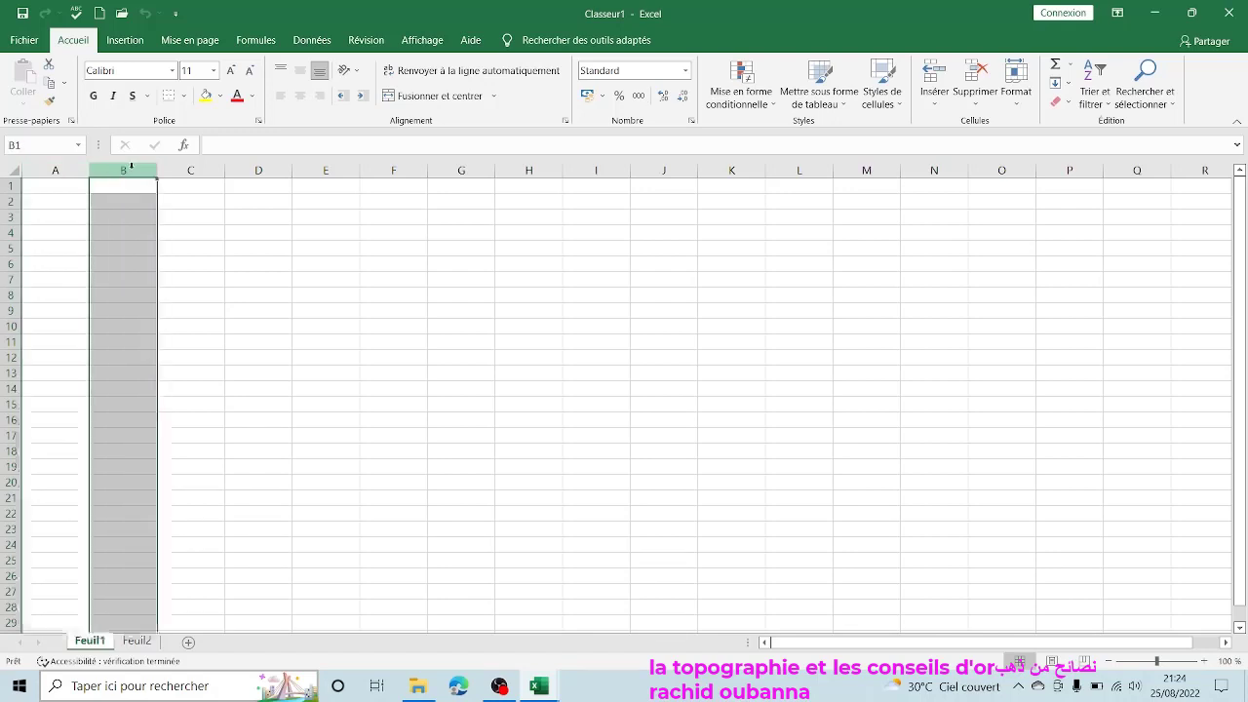
left_click(190, 168)
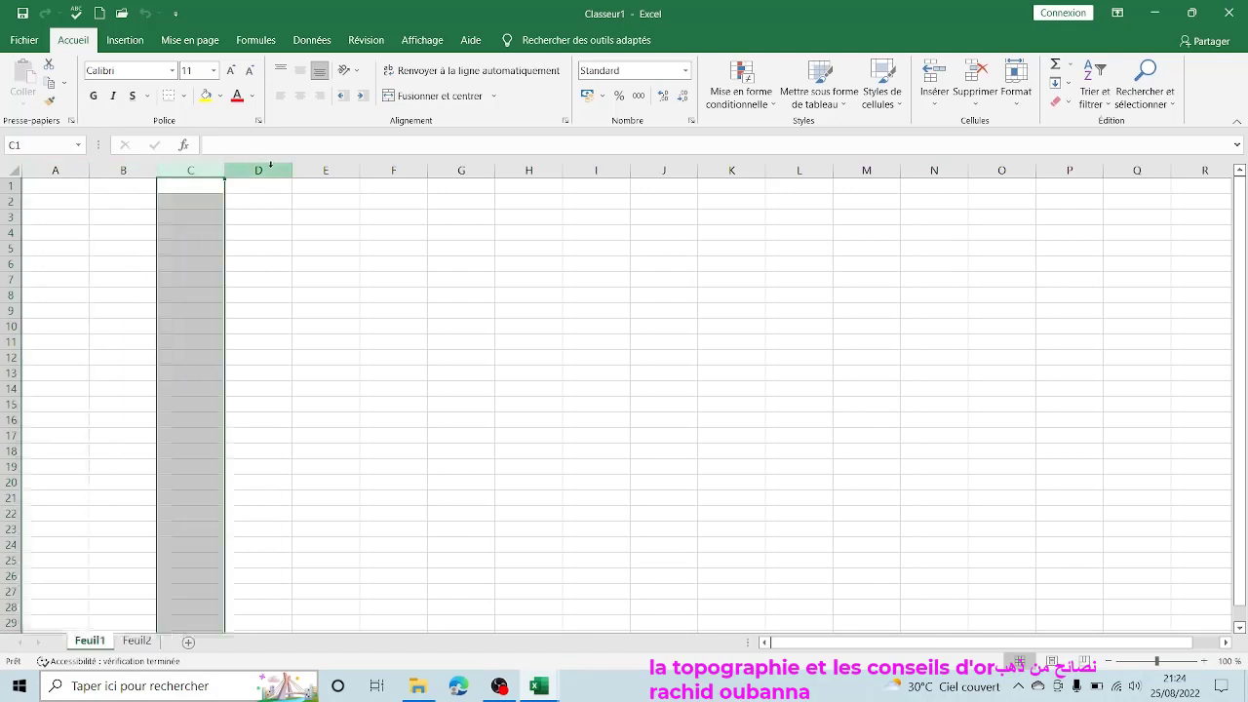
Step: Select the first rows of the sheet one at a time, down to row 5
left_click(34, 185)
left_click(11, 201)
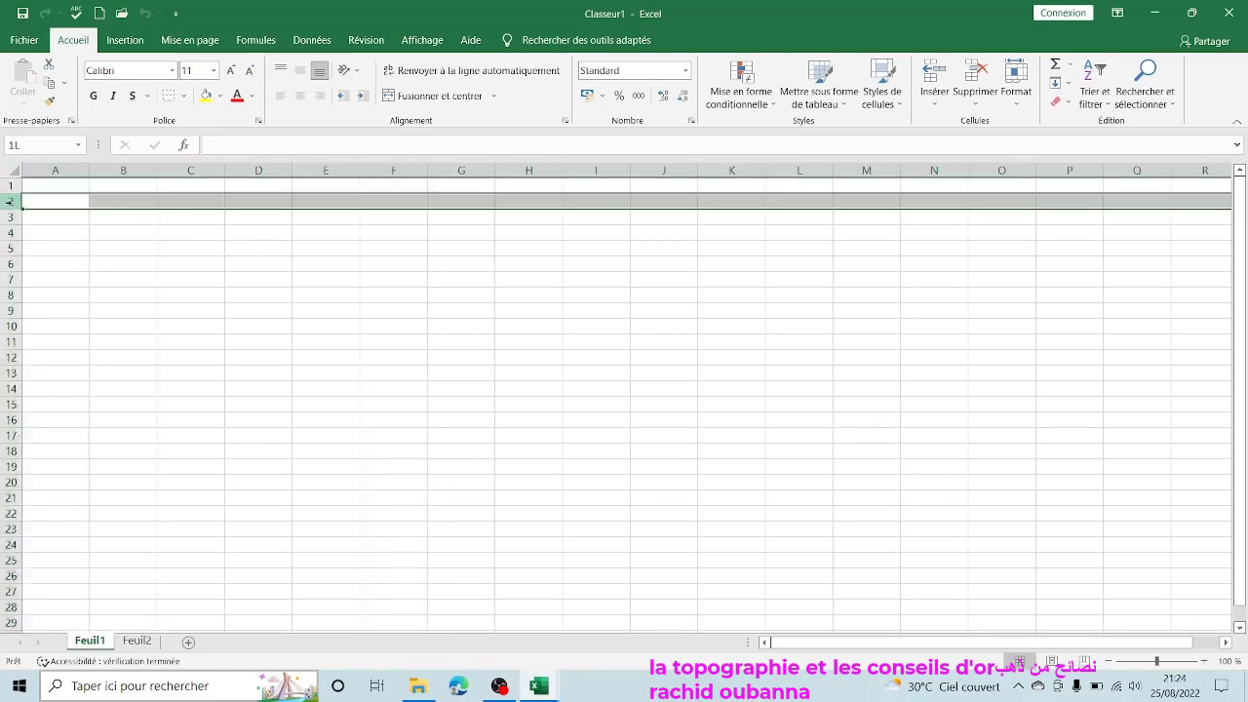
left_click(10, 216)
left_click(11, 232)
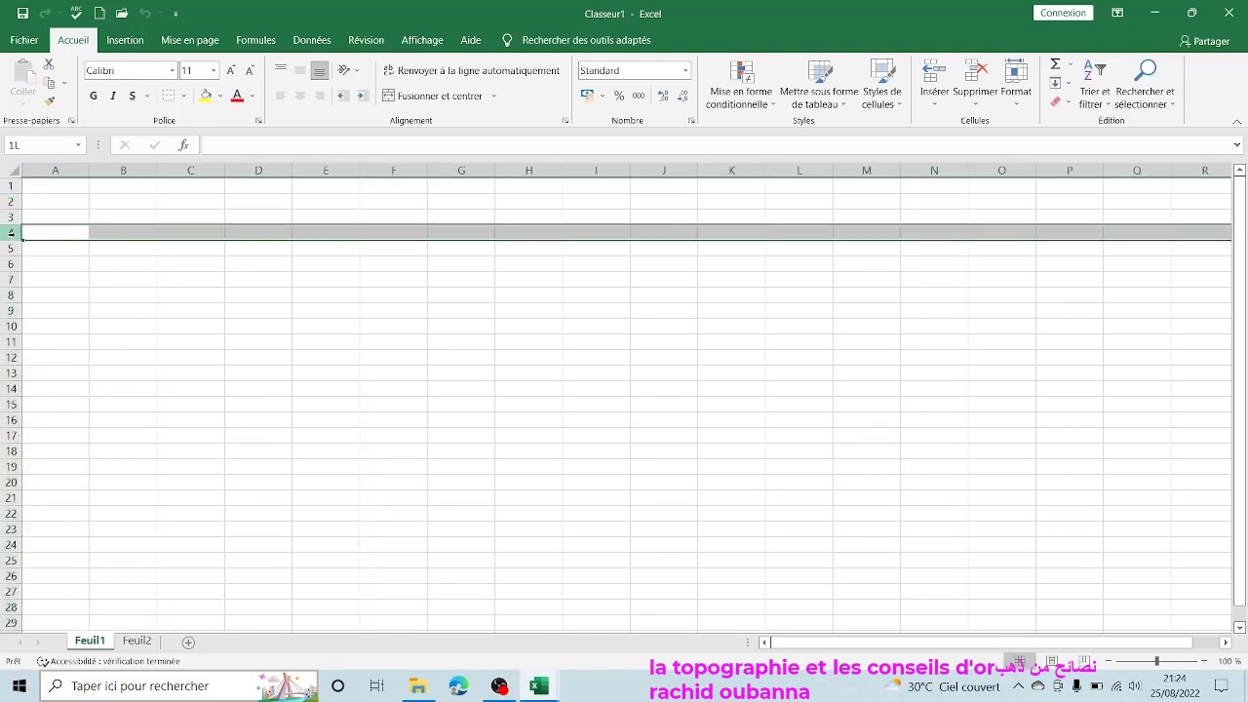
left_click(11, 248)
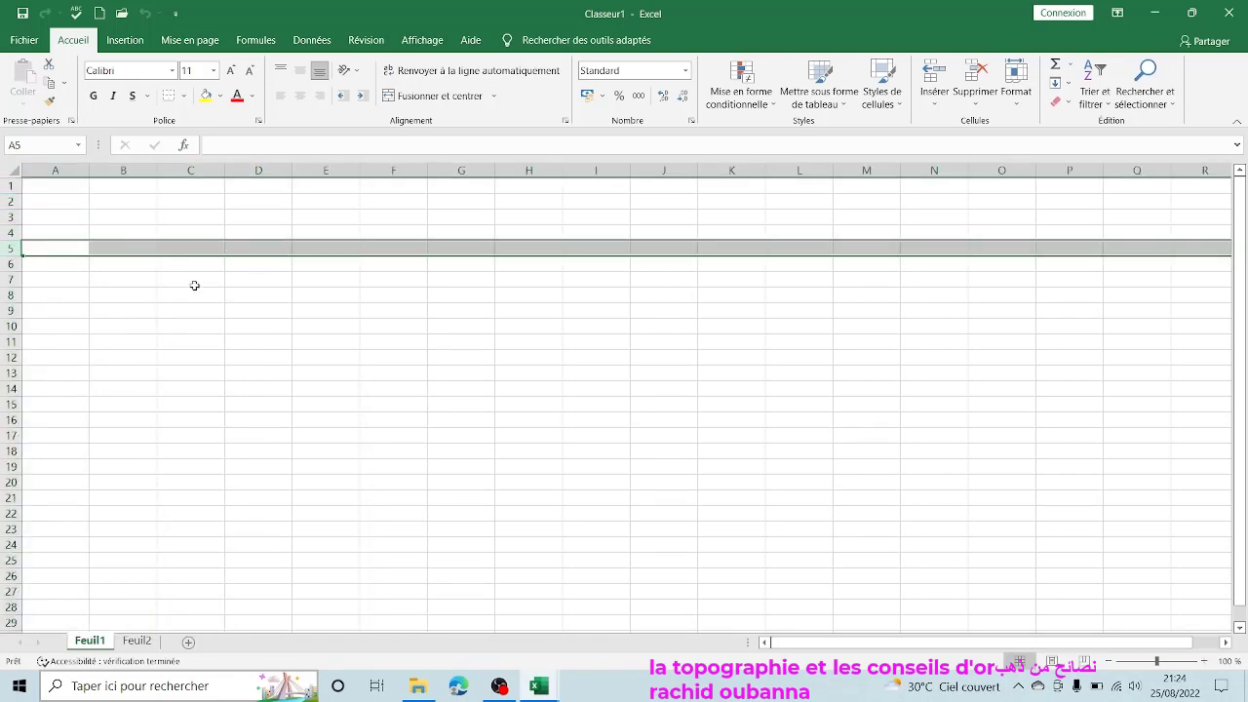
Step: Select the whole columns from A to F one by one to show how columns are lettered
left_click(69, 171)
left_click(148, 164, "ctrl")
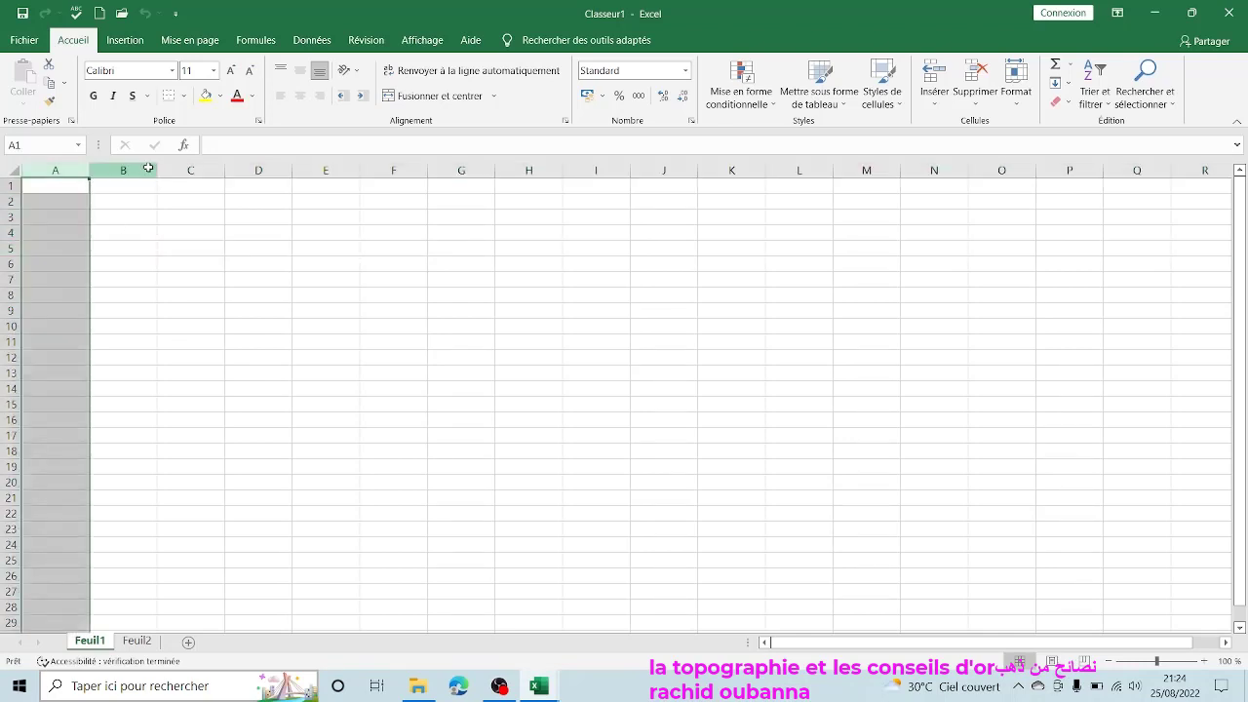
left_click(190, 168)
left_click(257, 169)
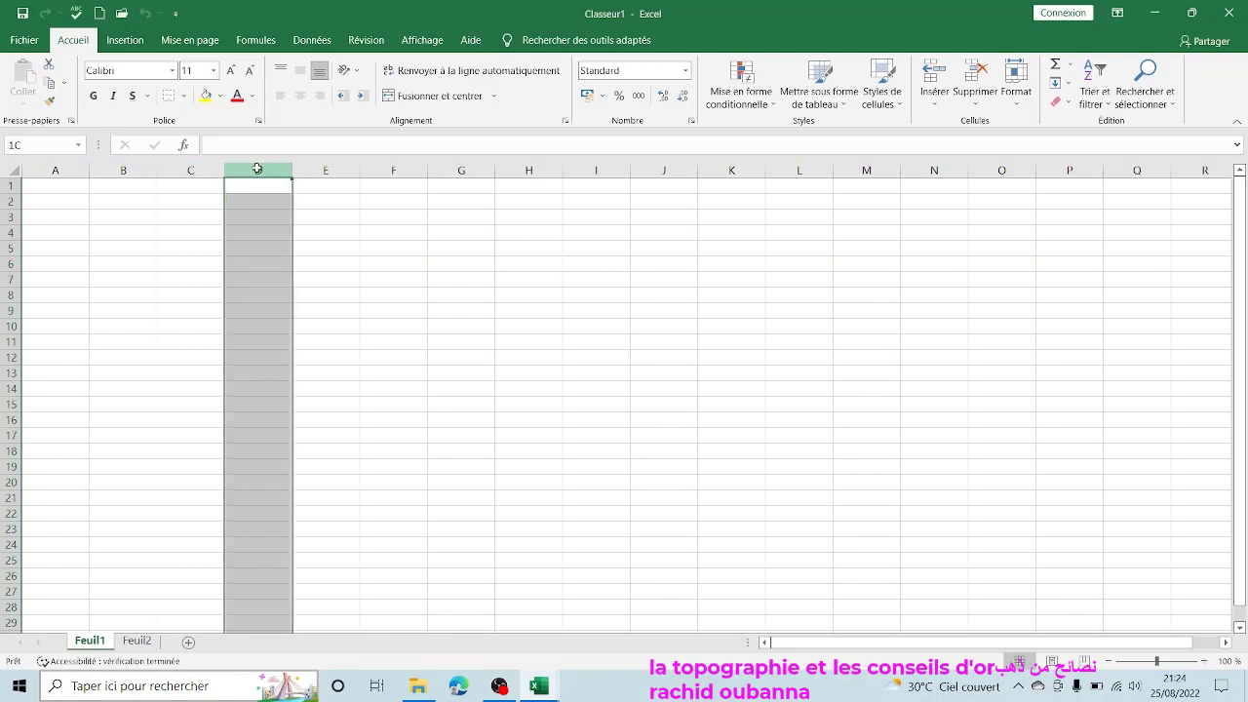
left_click(340, 168)
left_click(393, 170)
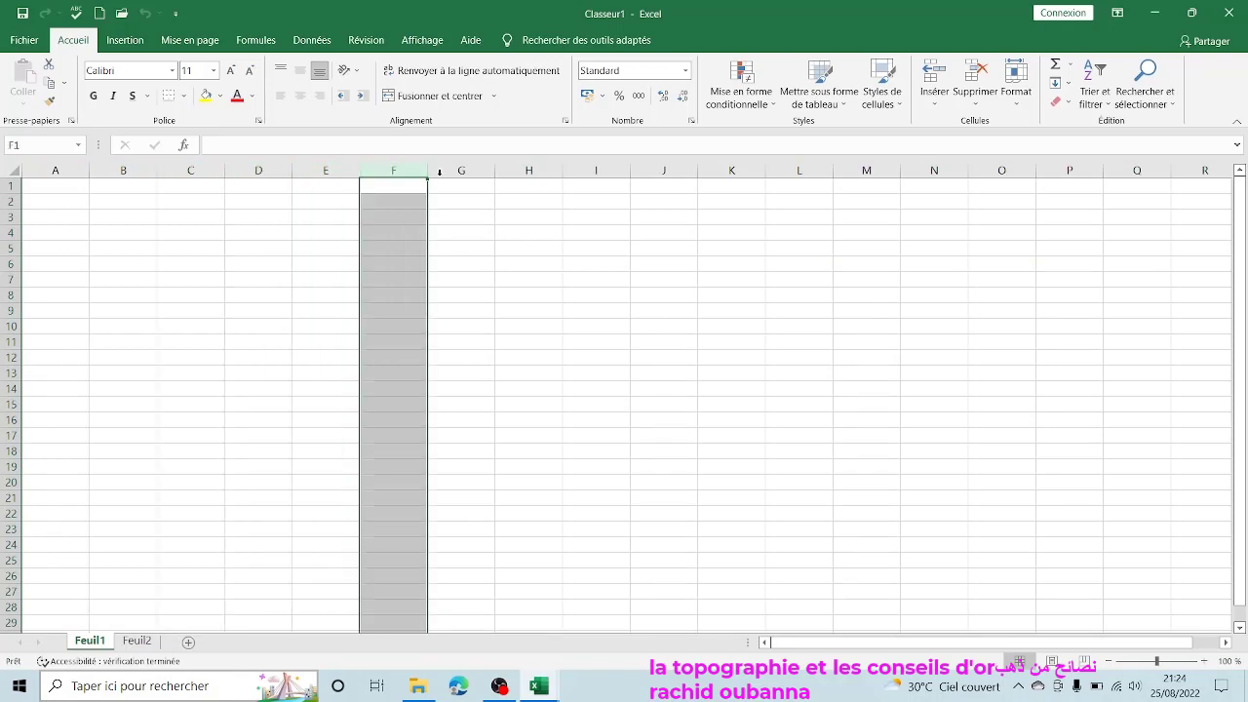
Step: Select rows 1 to 5 one by one to show how rows are numbered
left_click(10, 186)
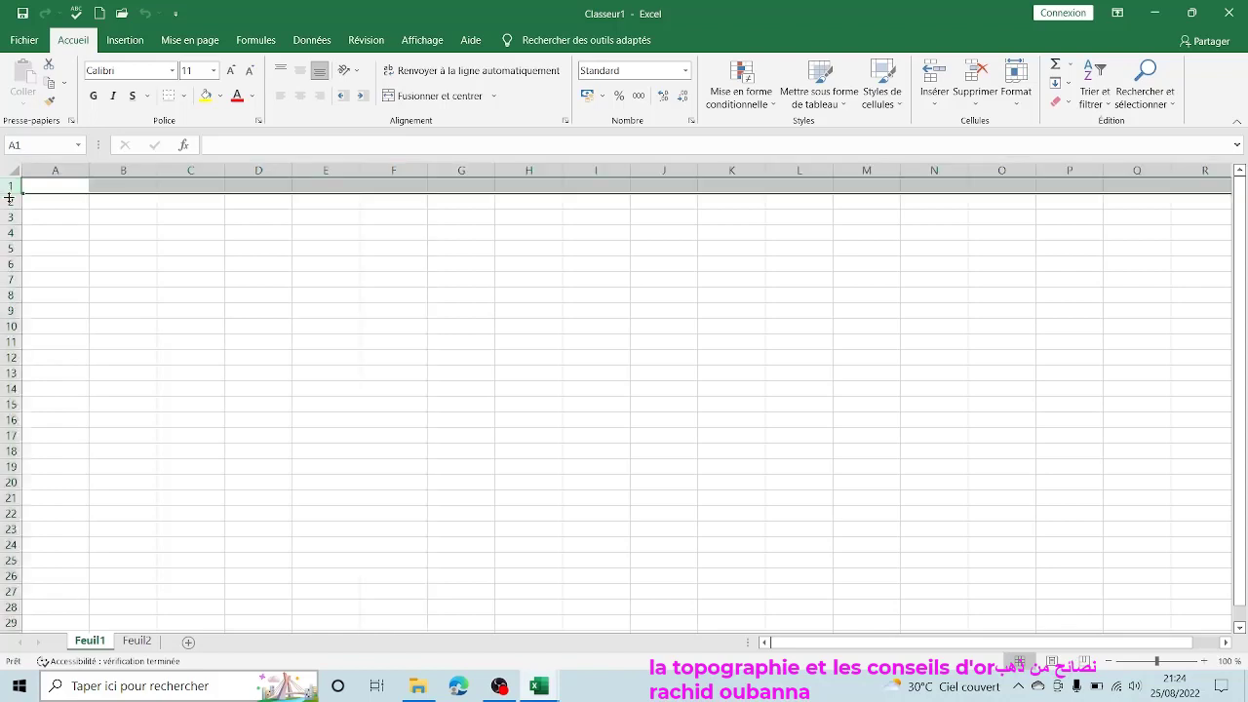
left_click(9, 201)
left_click(7, 216)
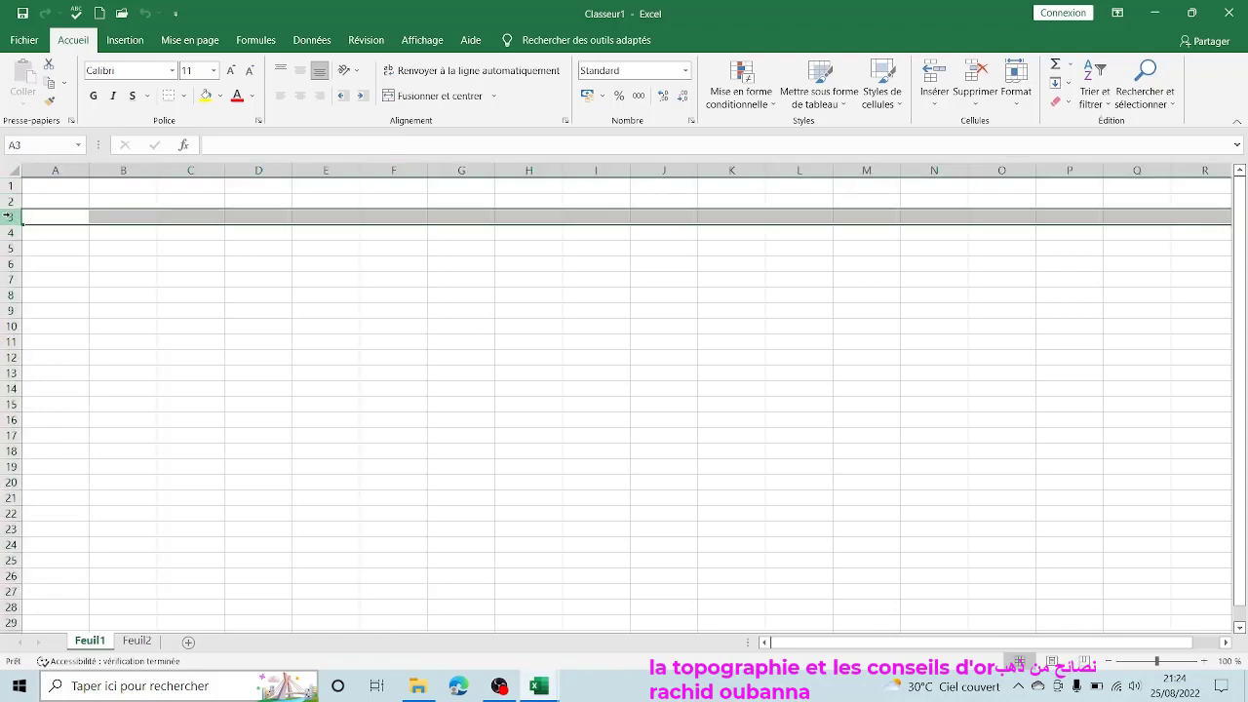
left_click(10, 232)
left_click(9, 248)
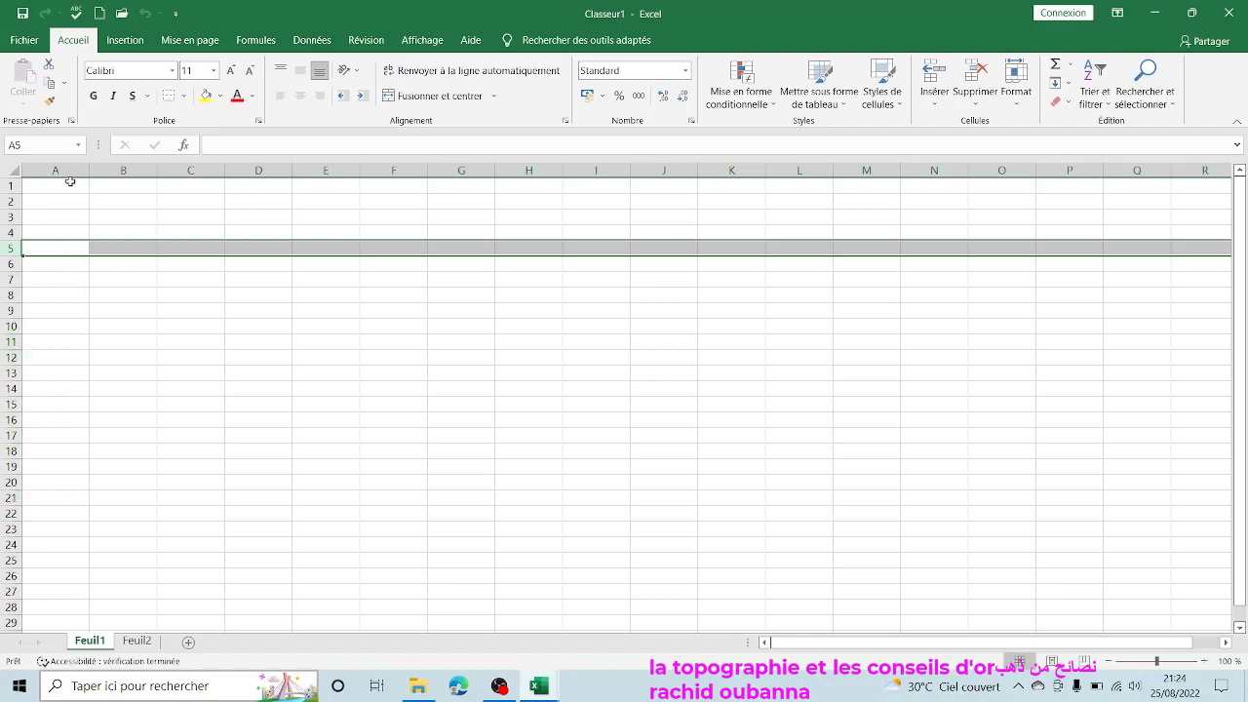
Step: Select cells A5, B5, B9, D9 and B4 in turn, checking their references in the Name Box
left_click(54, 244)
left_click(125, 252)
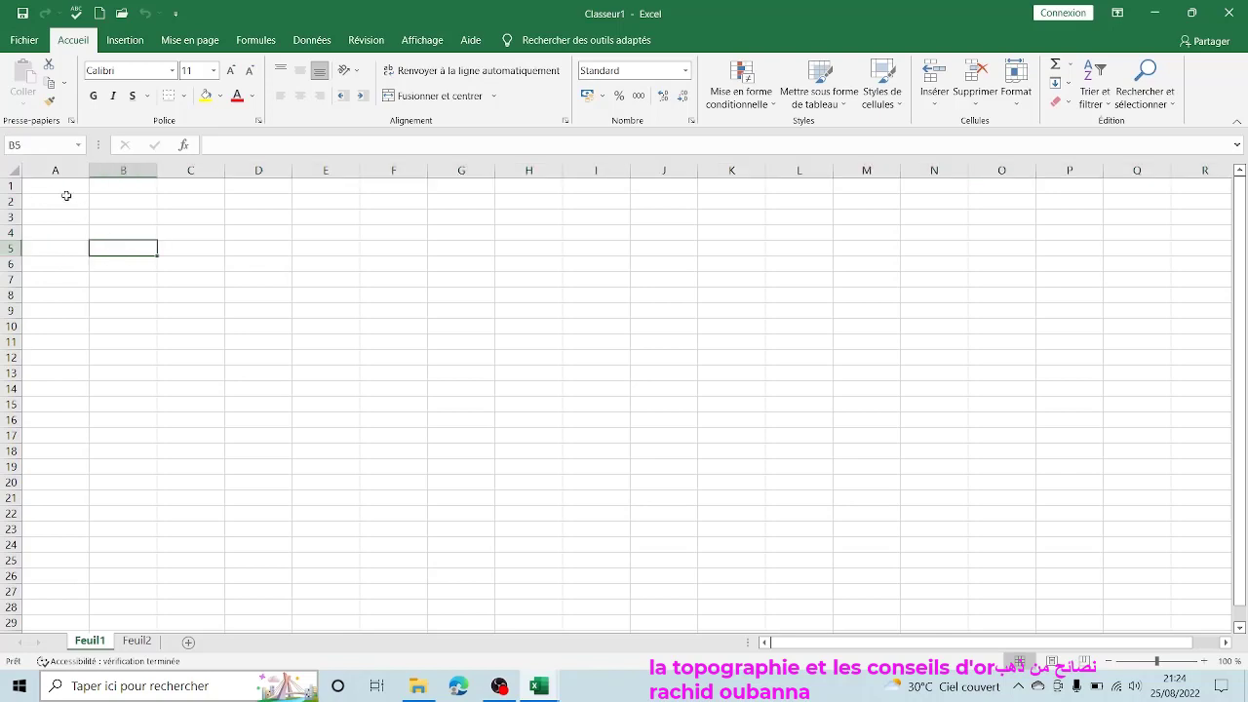
left_click(33, 148)
left_click(137, 307)
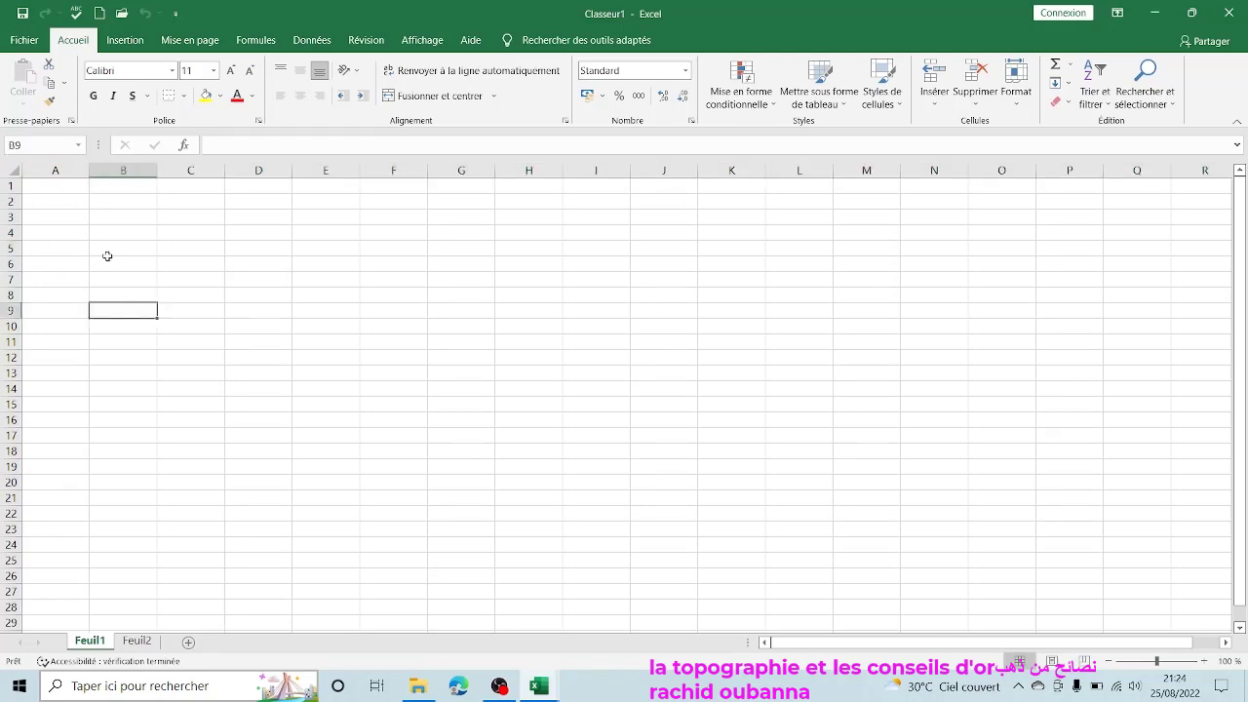
left_click(42, 146)
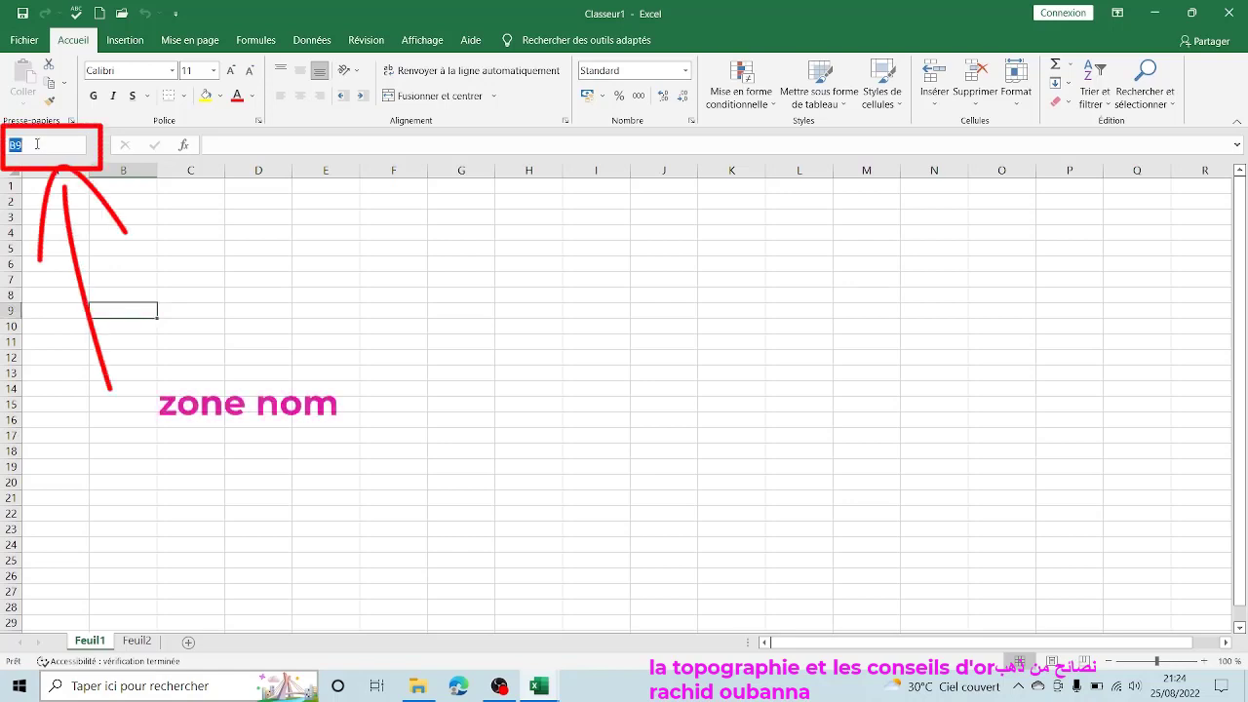
left_click(145, 304)
left_click(252, 304)
left_click(146, 233)
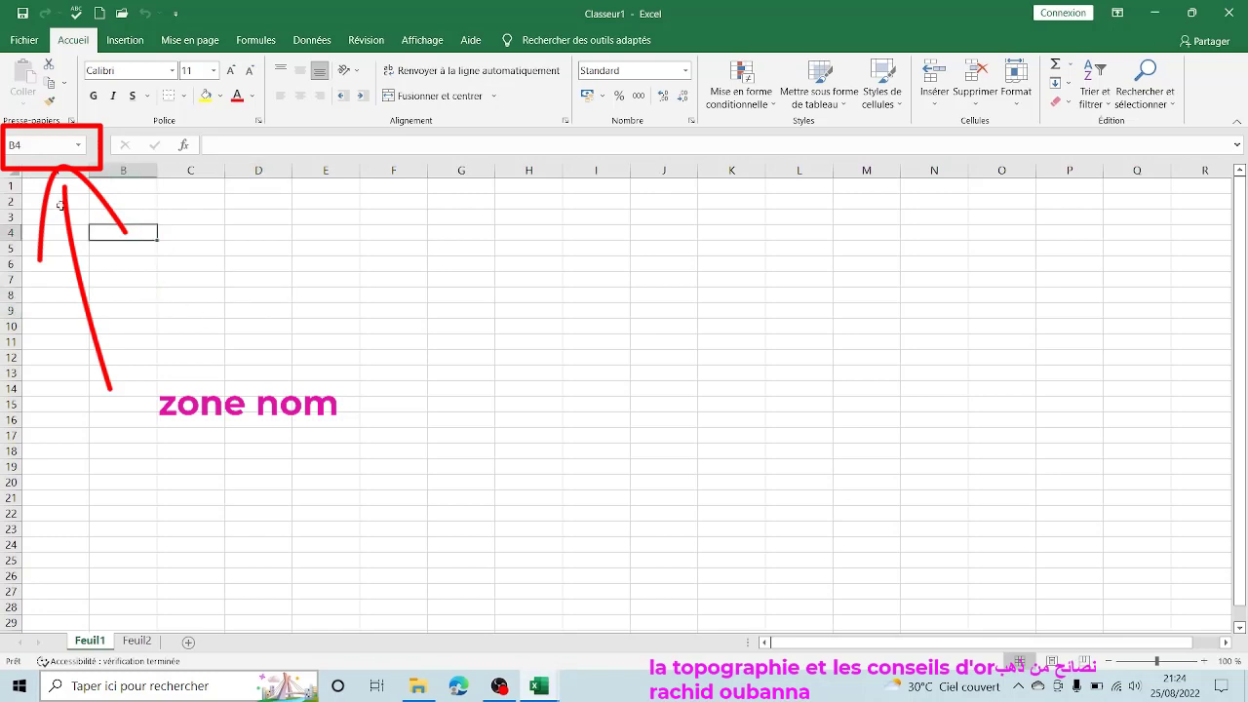
Step: Highlight the cell reference in the Name Box, and return to cell A1
left_click(36, 149)
left_click(34, 149)
left_click_drag(28, 146, 17, 146)
key("Return")
key("ctrl+Home")
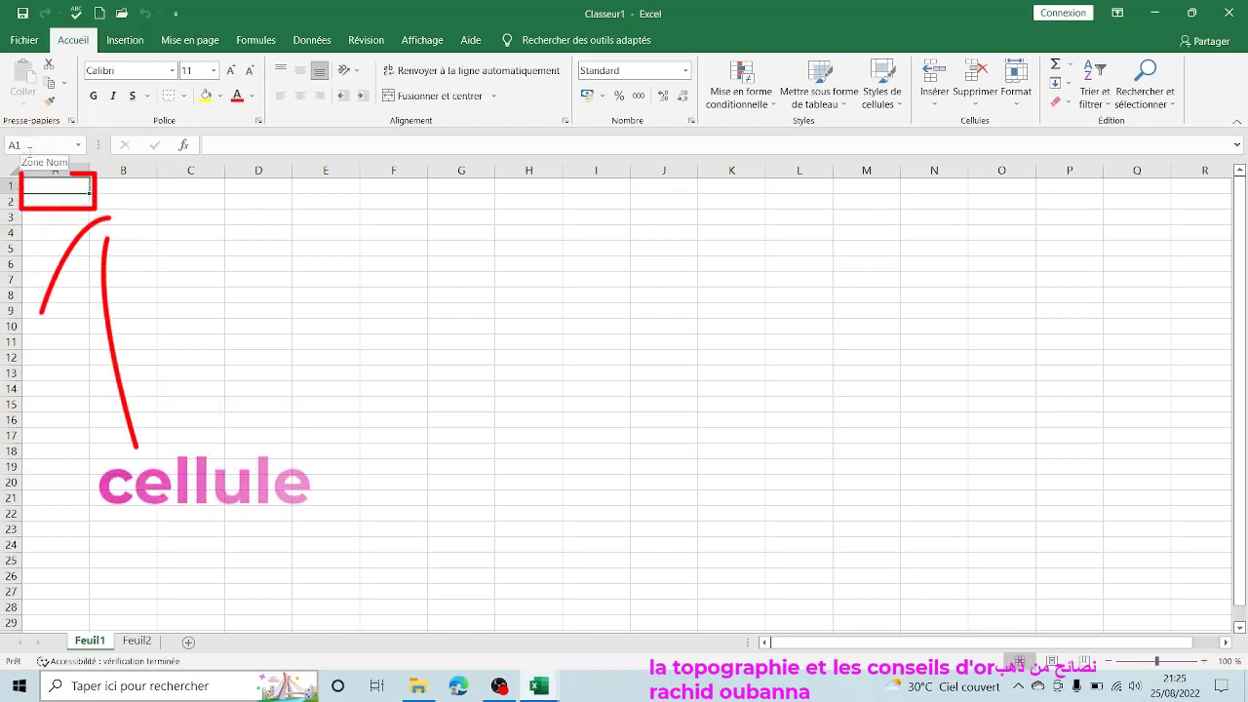
Step: Select cells A2, B2 and B4, then B2 again, comparing each with its reference in the Name Box
left_click(67, 202)
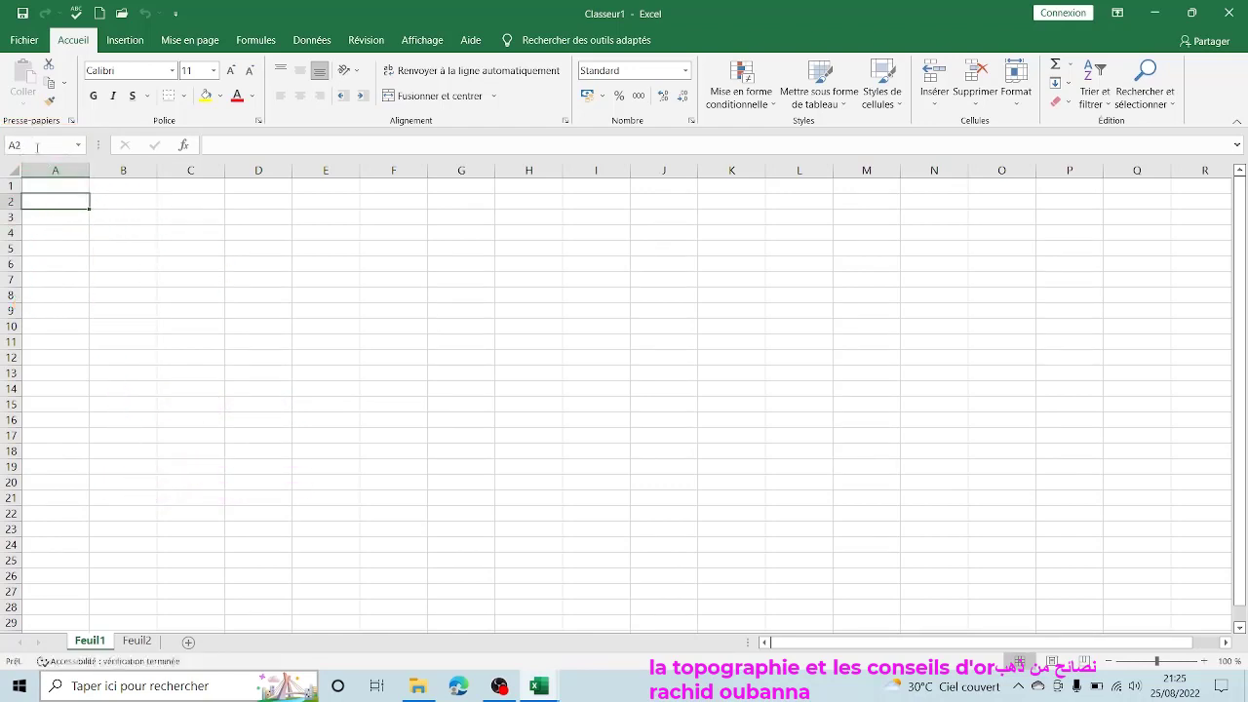
left_click(117, 200)
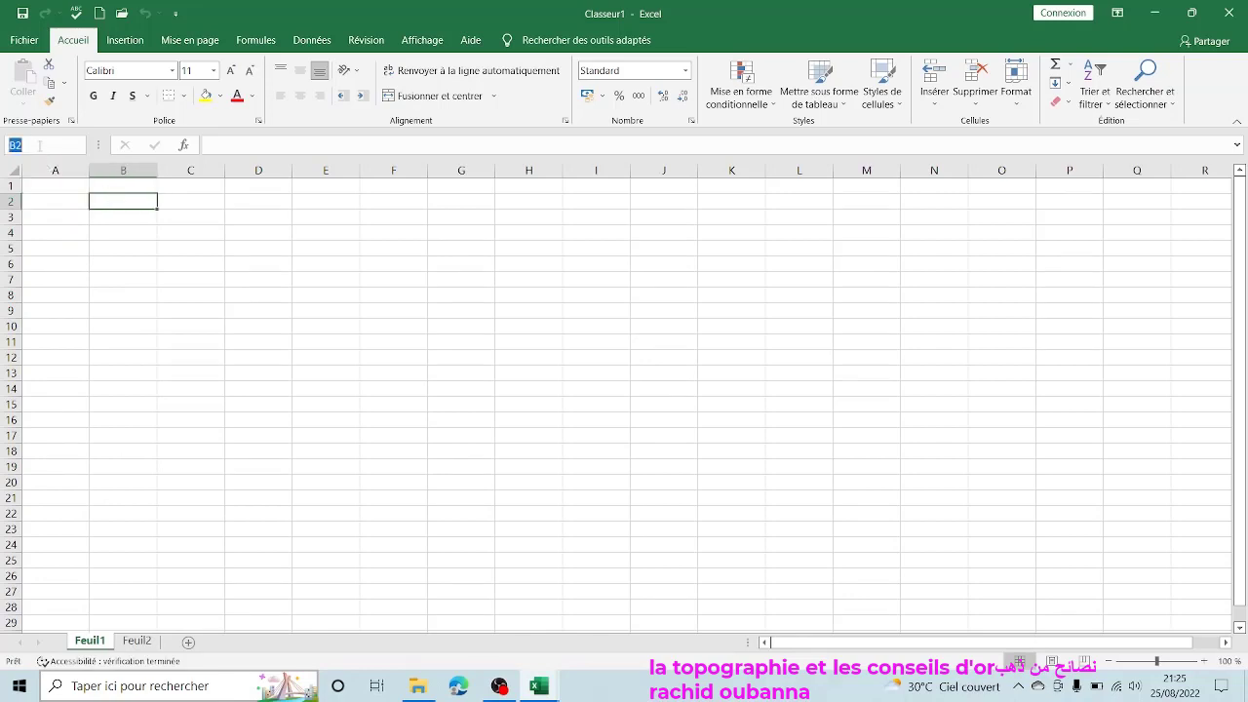
left_click(115, 229)
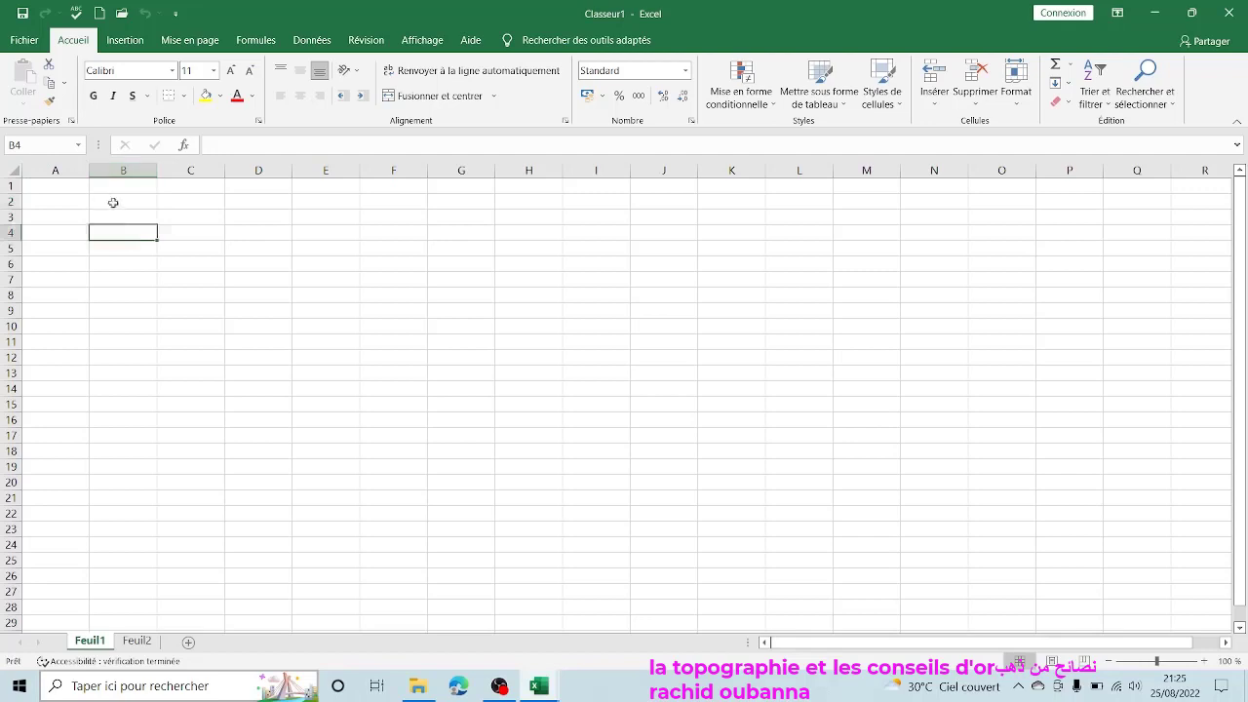
left_click(121, 201)
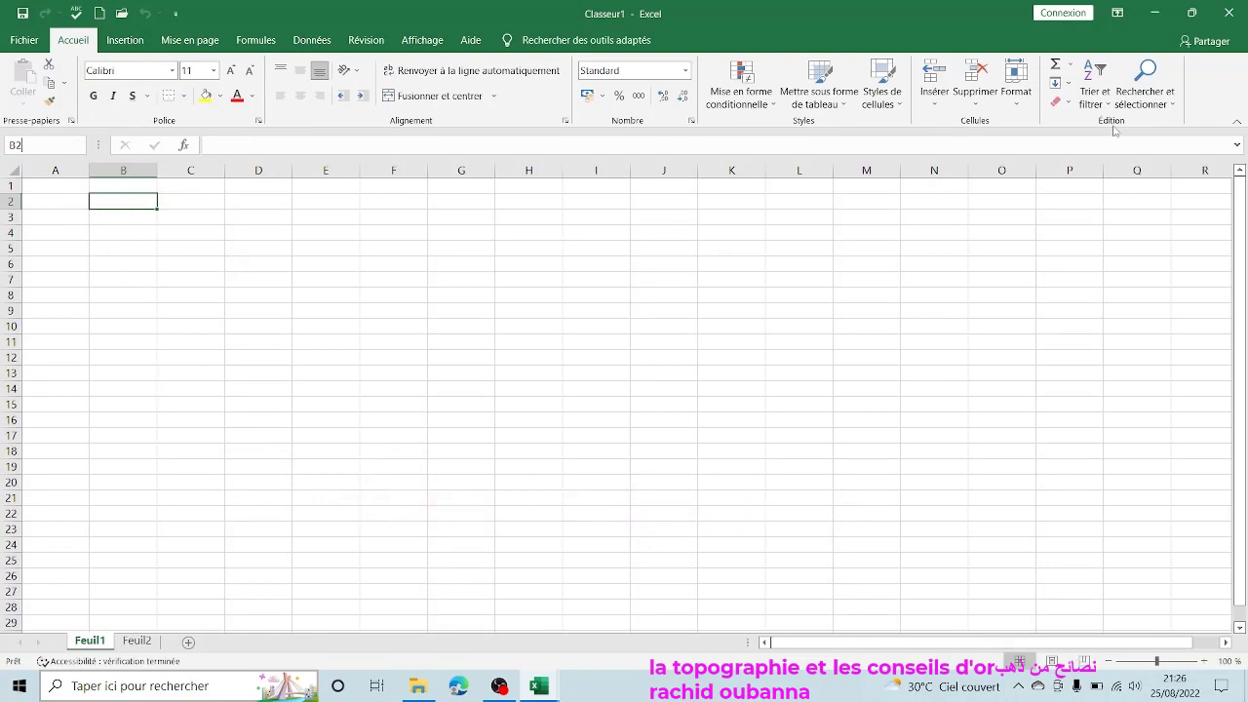
Step: Examine the ribbon commands for inserting, page layout, formulas, data, review and view in turn
left_click(125, 40)
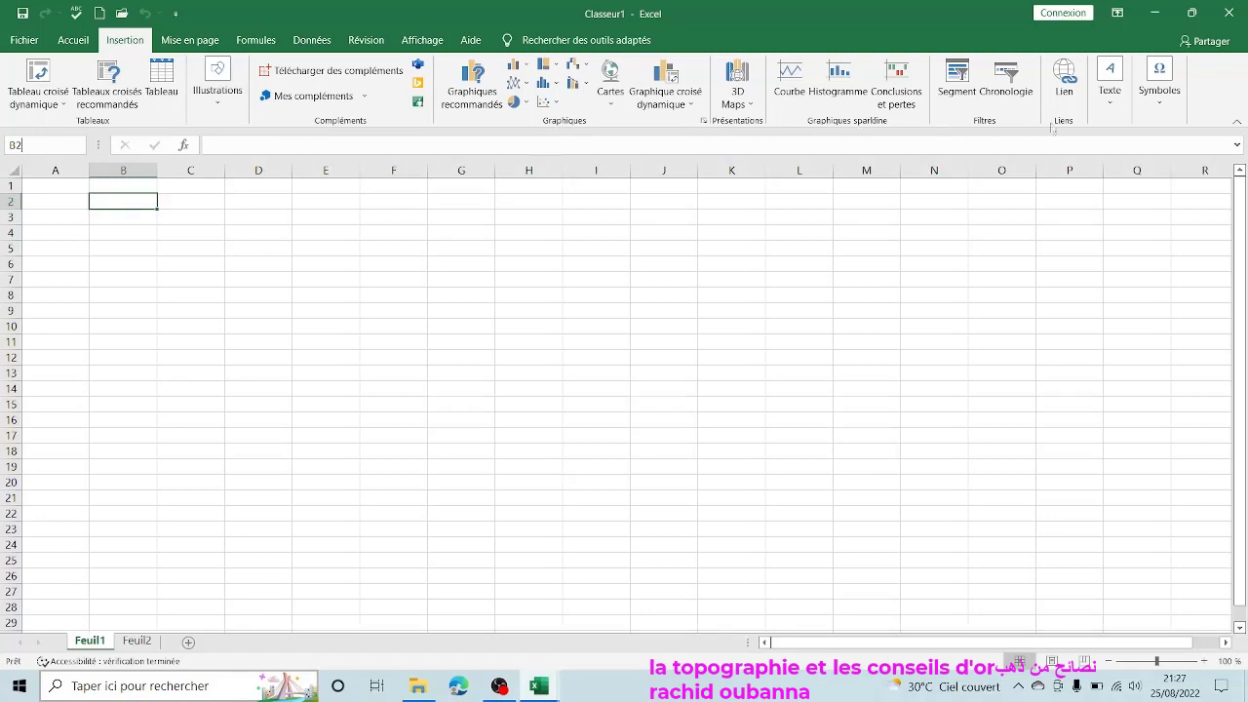
left_click(181, 40)
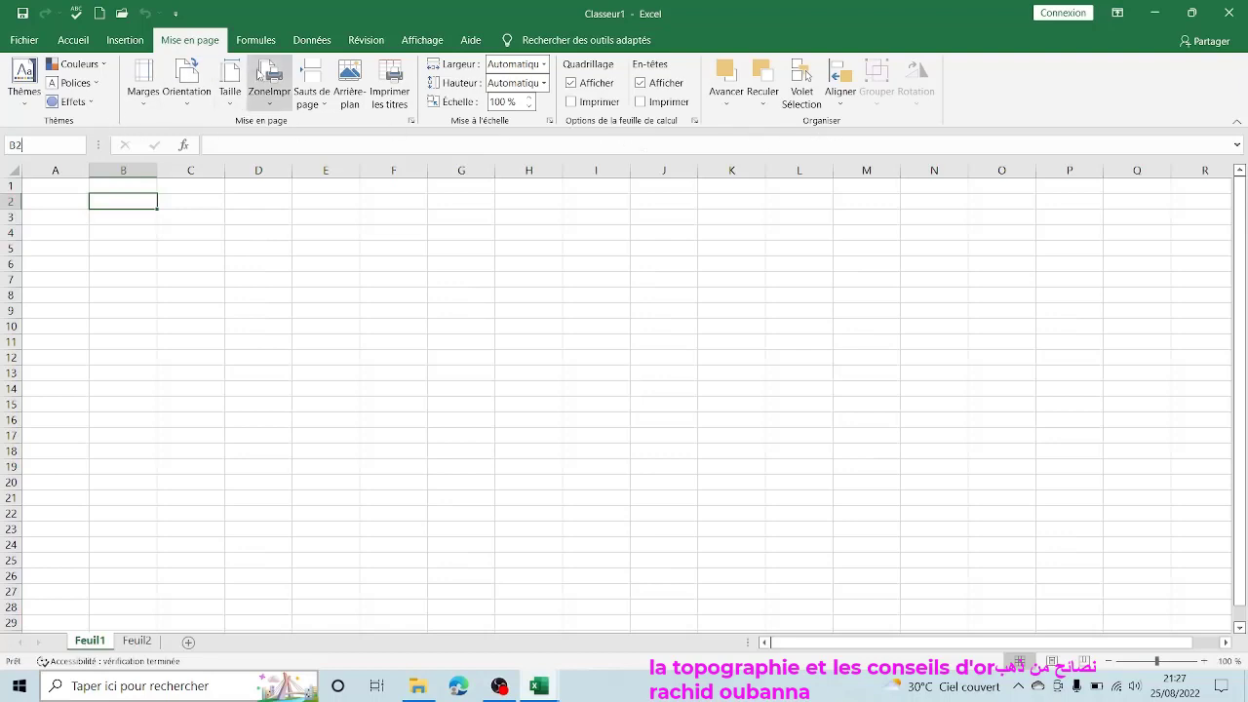
left_click(259, 47)
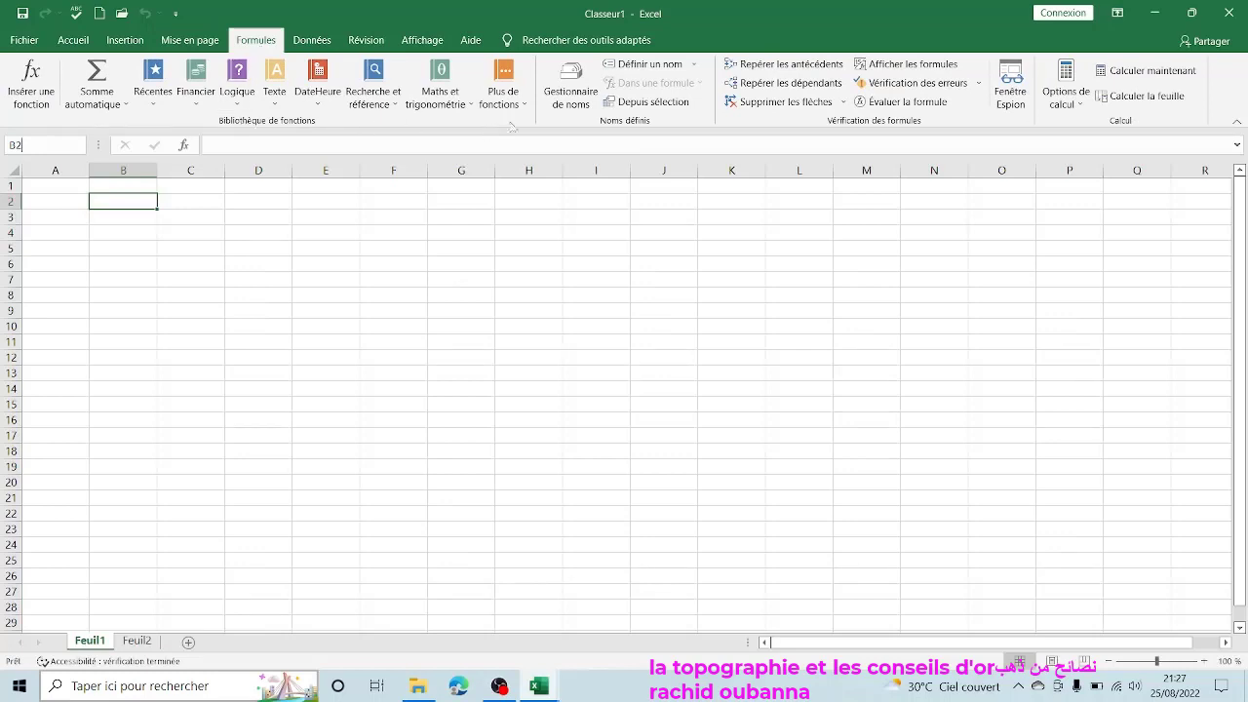
left_click(330, 43)
left_click(369, 45)
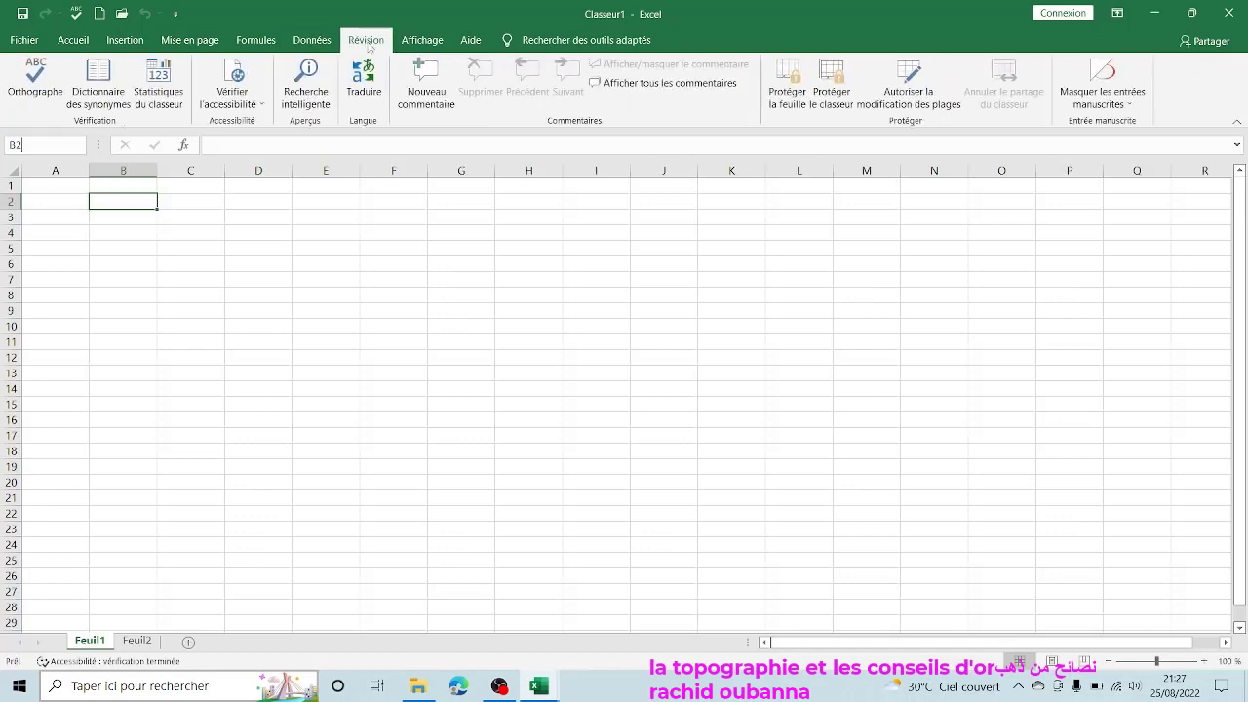
left_click(418, 48)
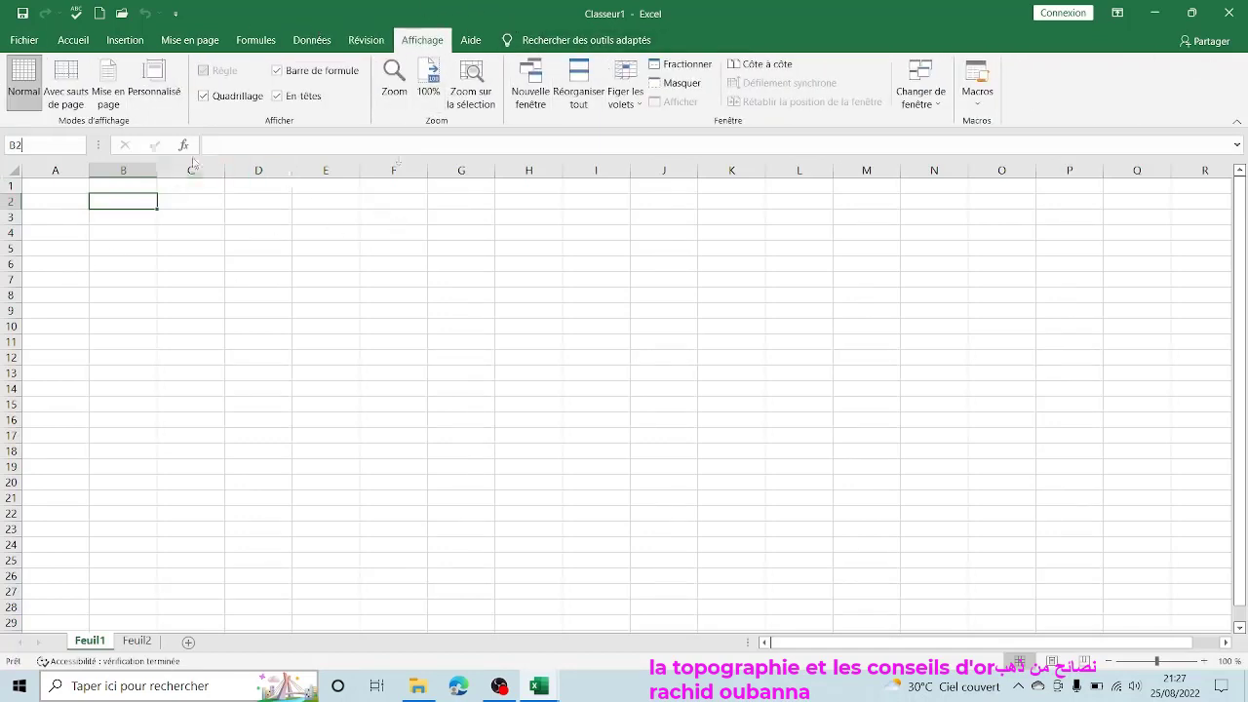
Step: Look through the customization options of the Quick Access Toolbar, and activate the formula bar for cell B2
left_click(176, 13)
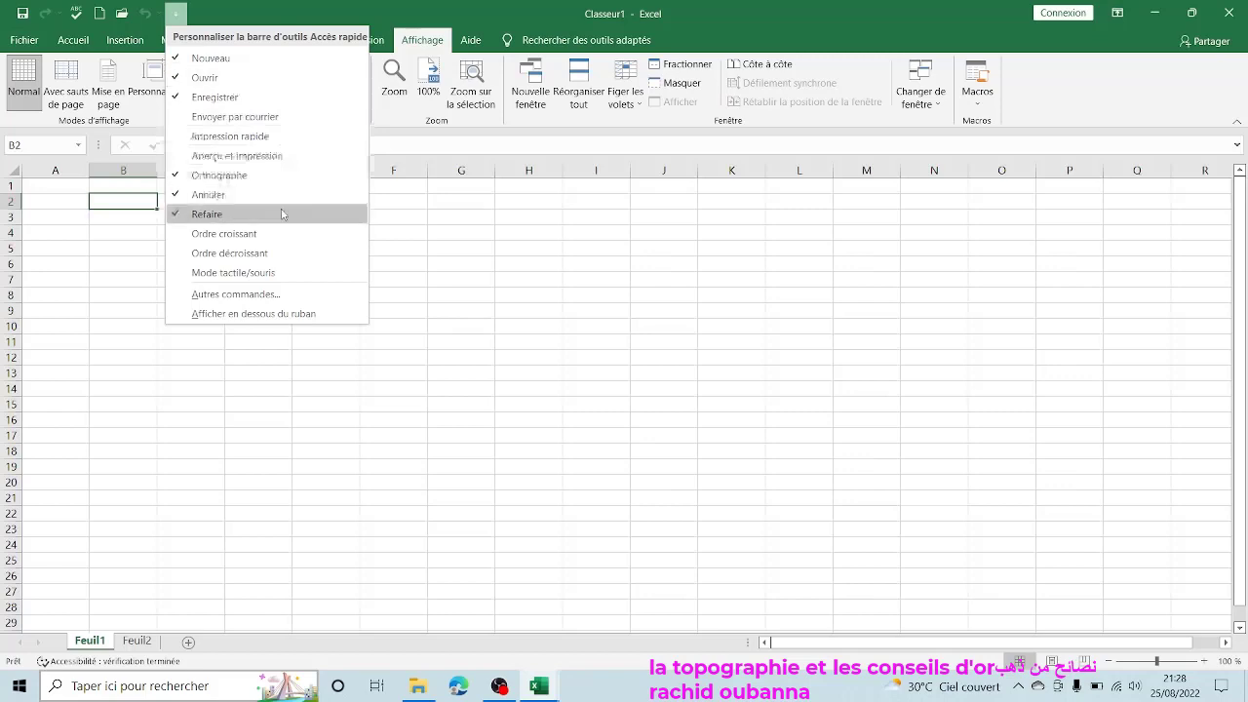
key("Escape")
left_click(228, 146)
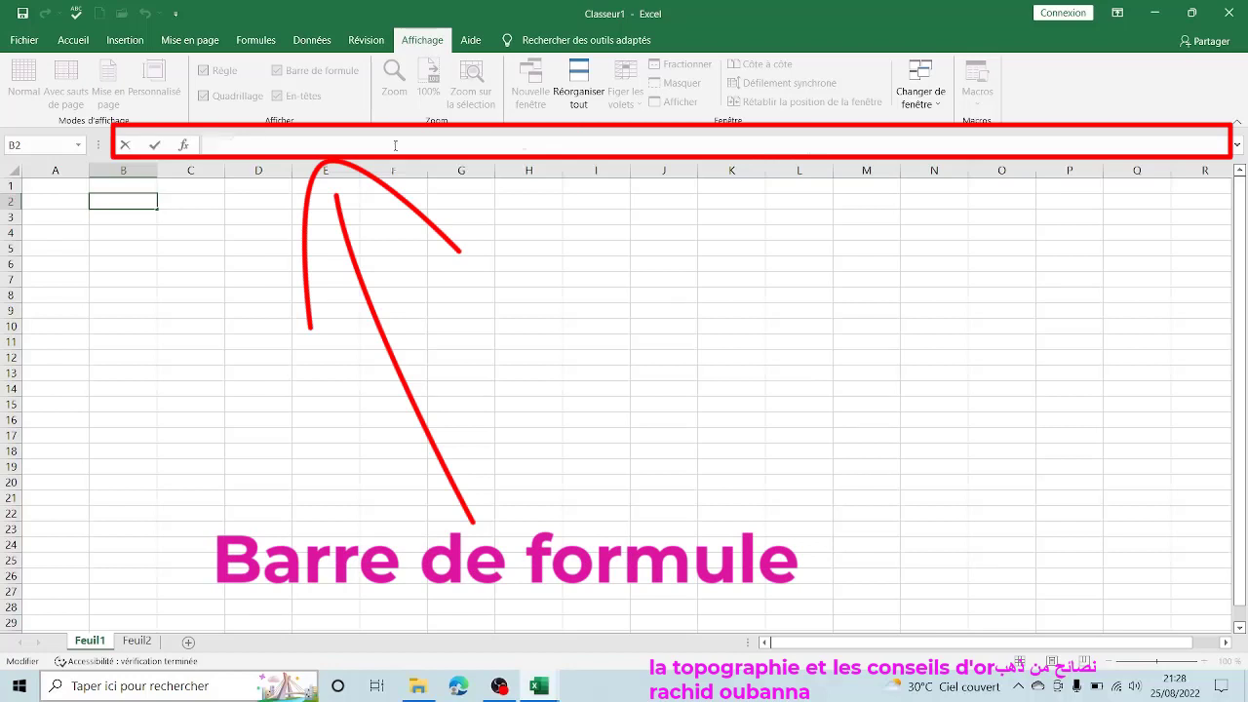
Step: Enter the formula =SOMME(12,14) in cell C9, choosing SOMME from the suggested functions
left_click(192, 308)
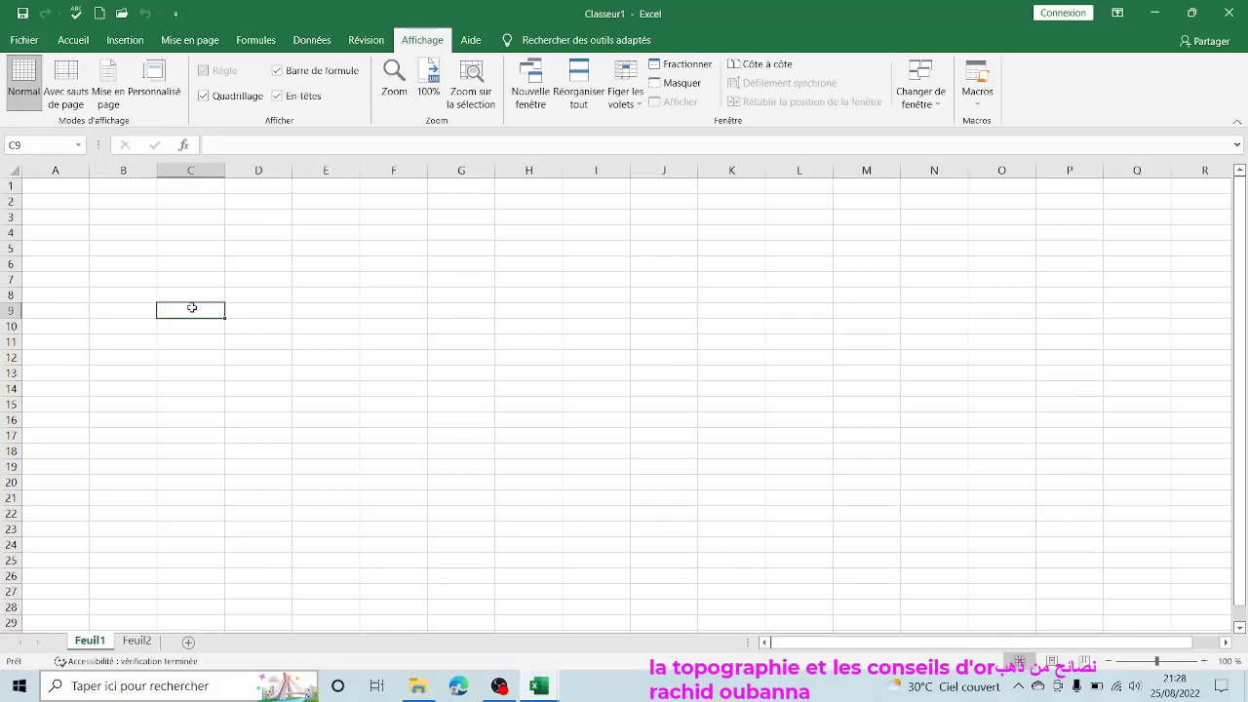
type("=")
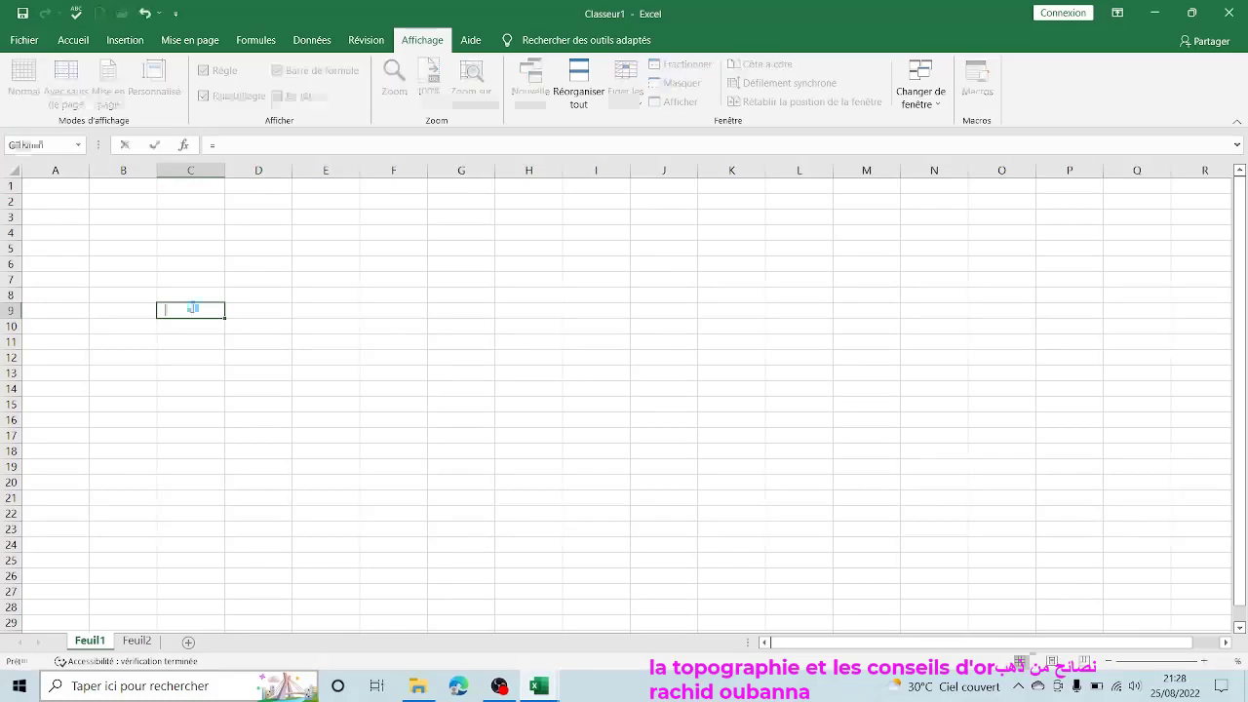
type("g")
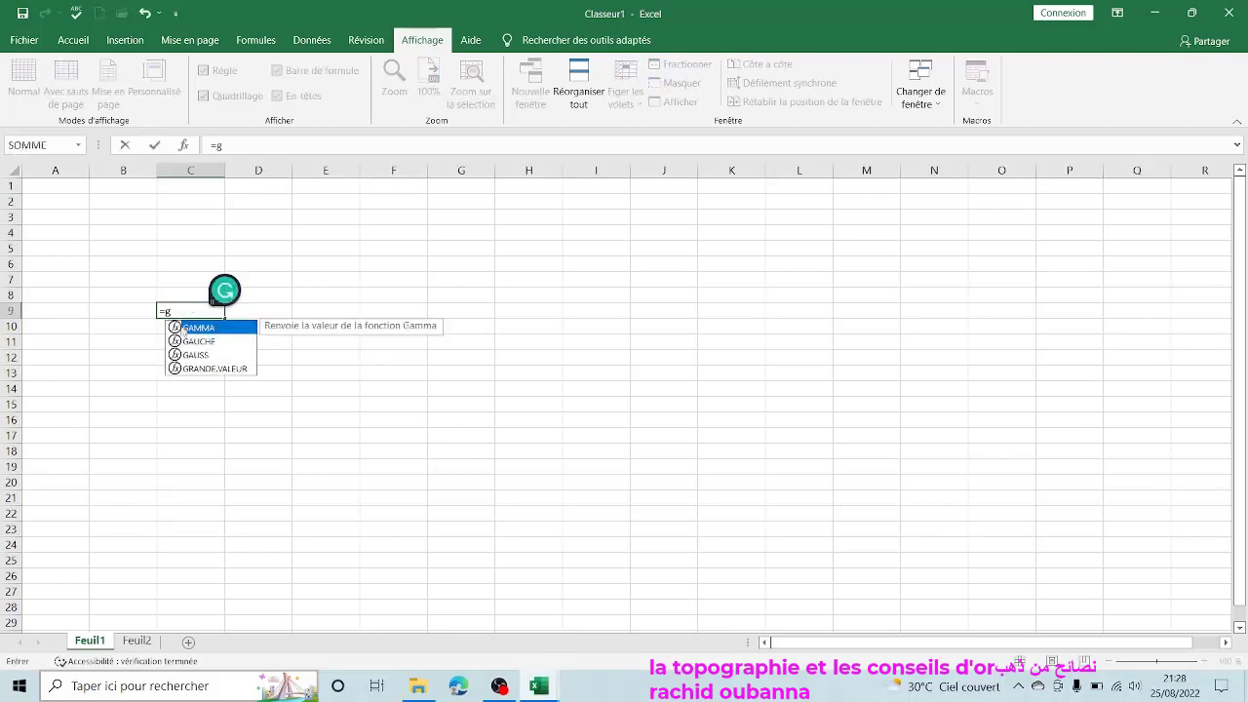
key("BackSpace")
type("s")
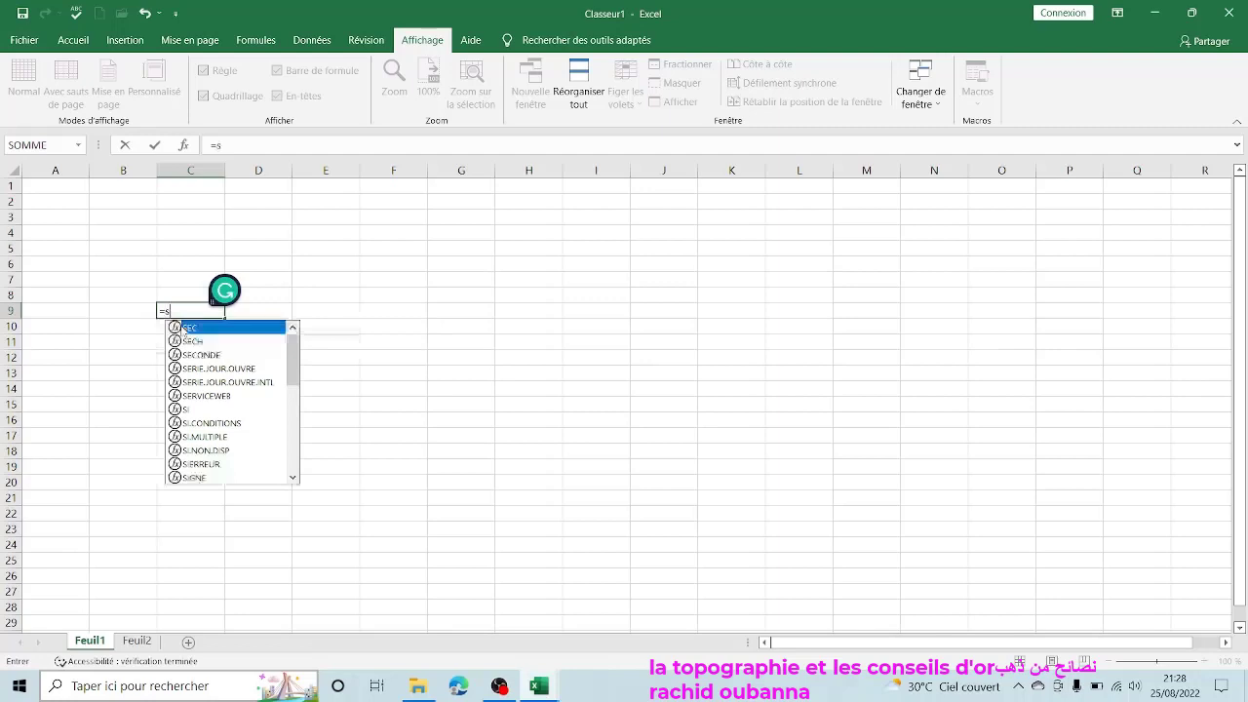
type("omm")
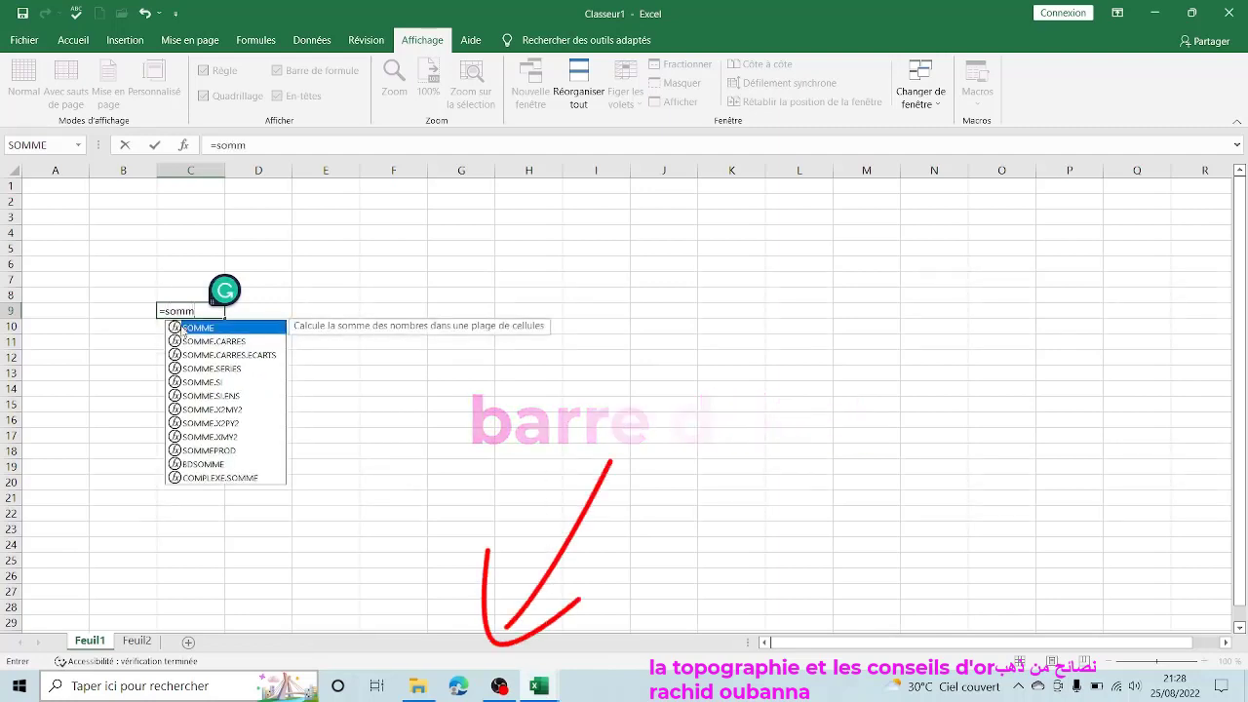
double_click(182, 331)
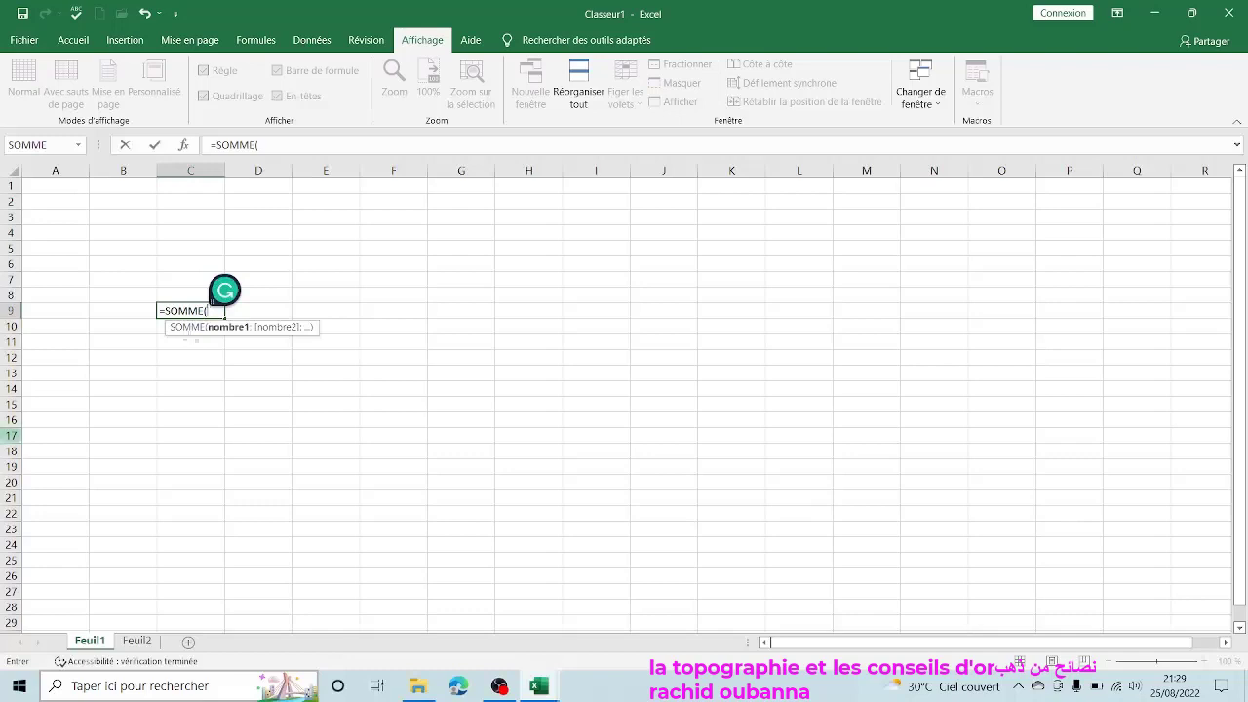
type("12;")
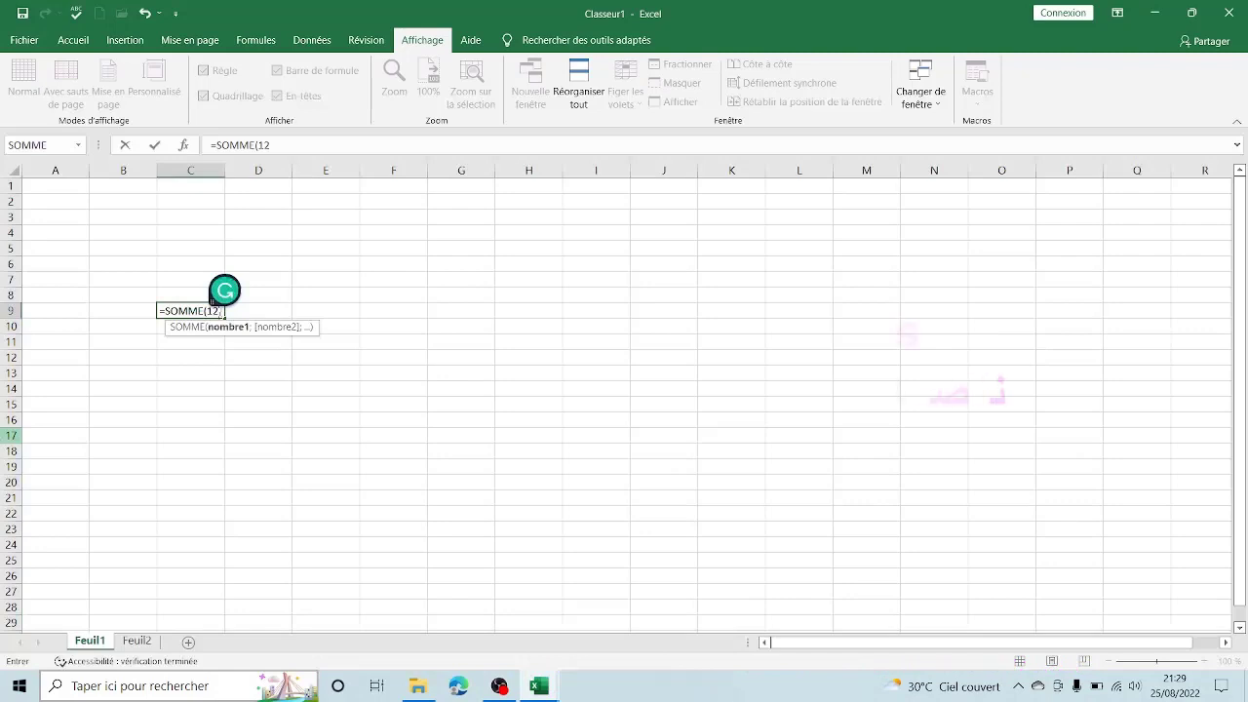
type("14")
key("Return")
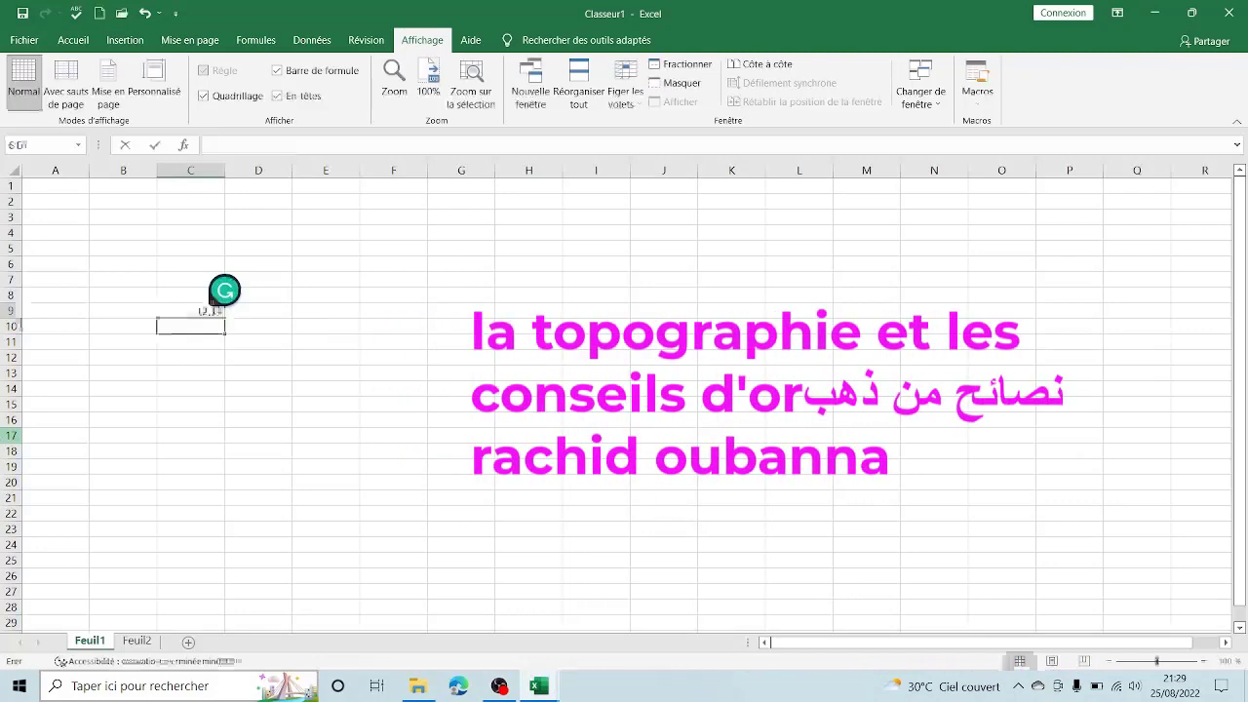
Step: Try to use cell C3 as the argument of the SOMME formula in C9, and remove the trial entries
left_click(212, 310)
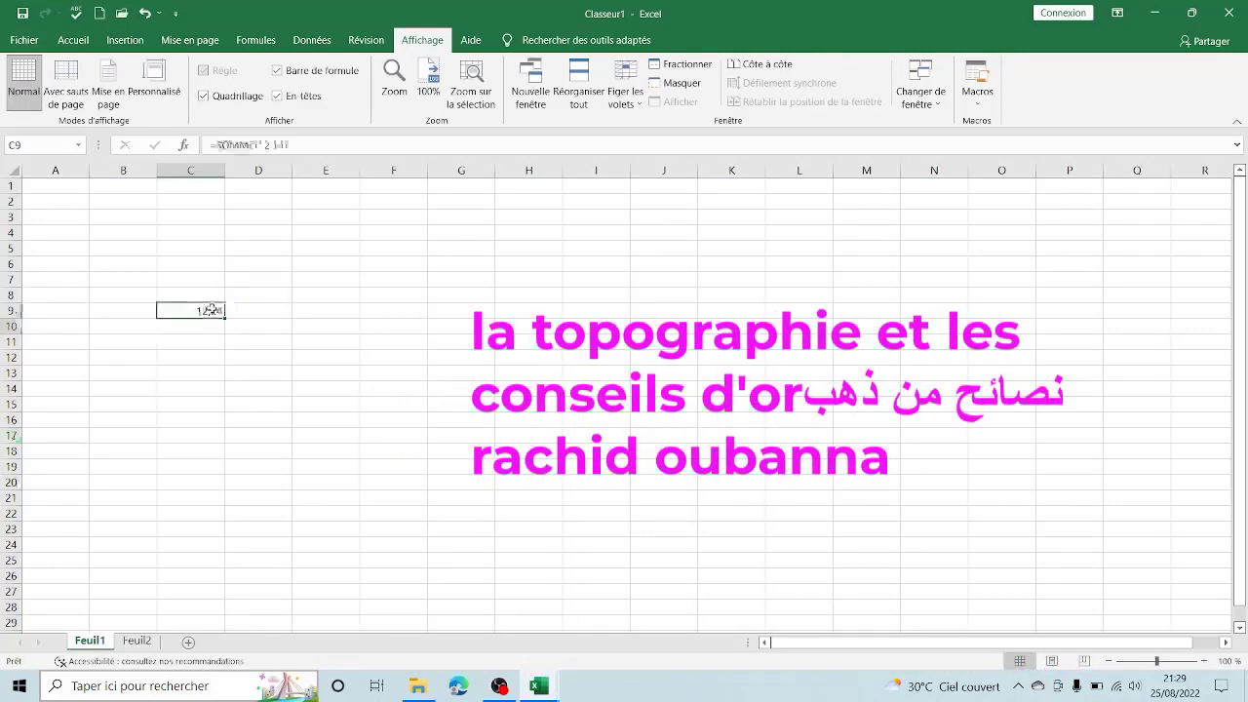
double_click(212, 310)
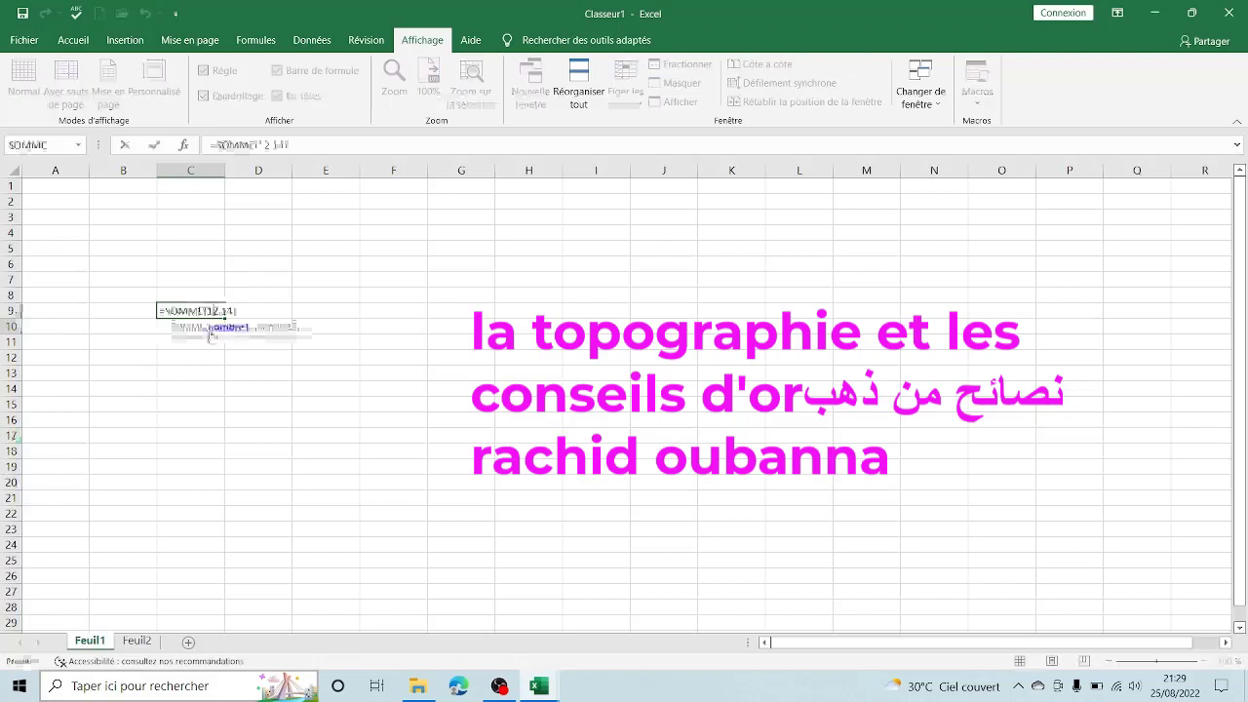
left_click(228, 329)
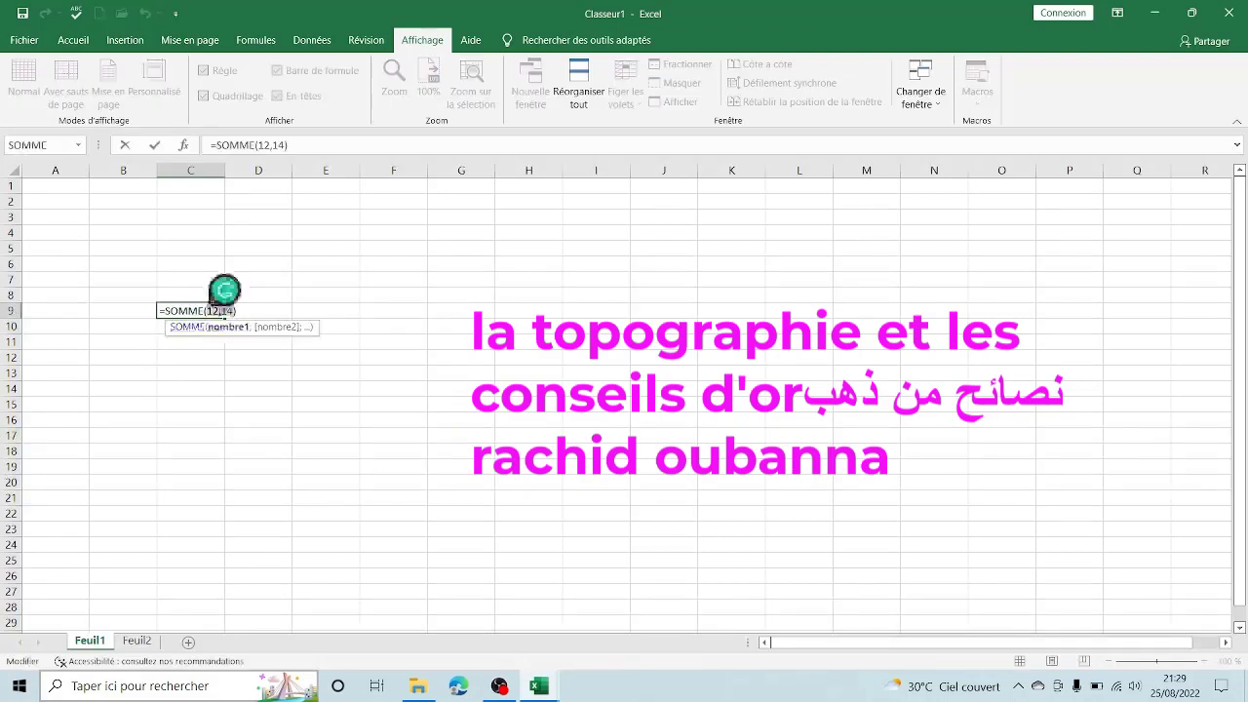
left_click(184, 216)
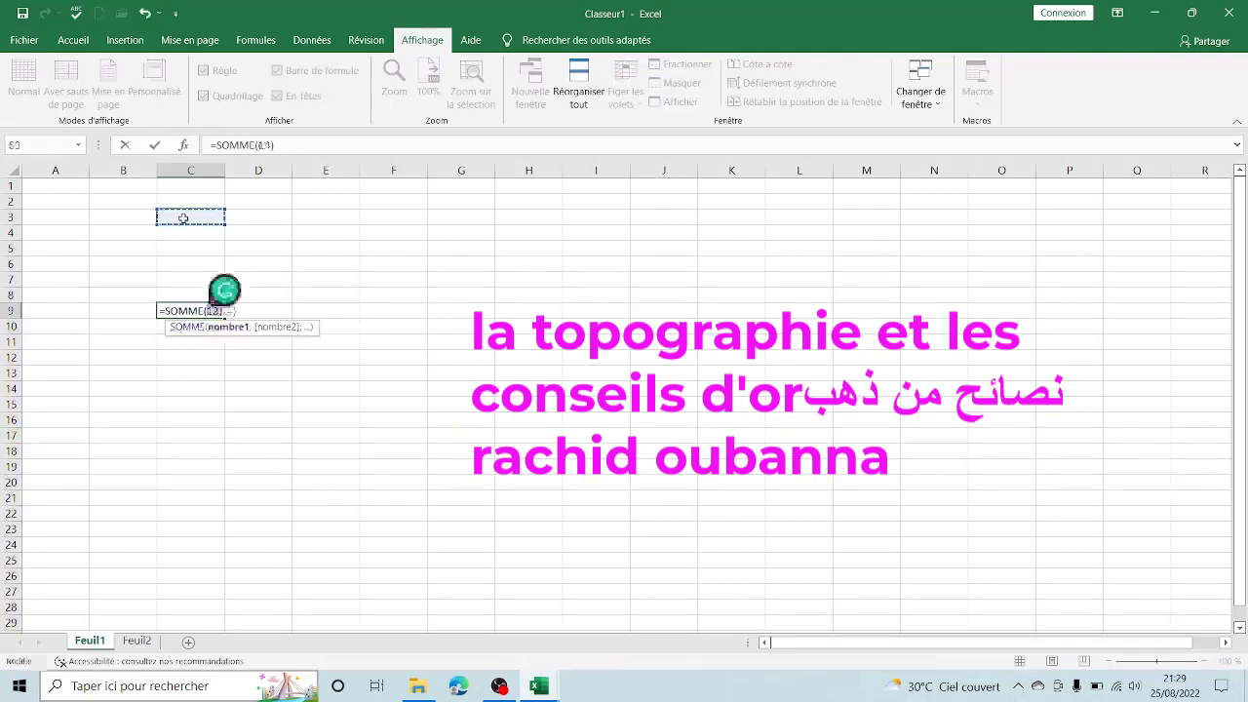
key("ctrl+z")
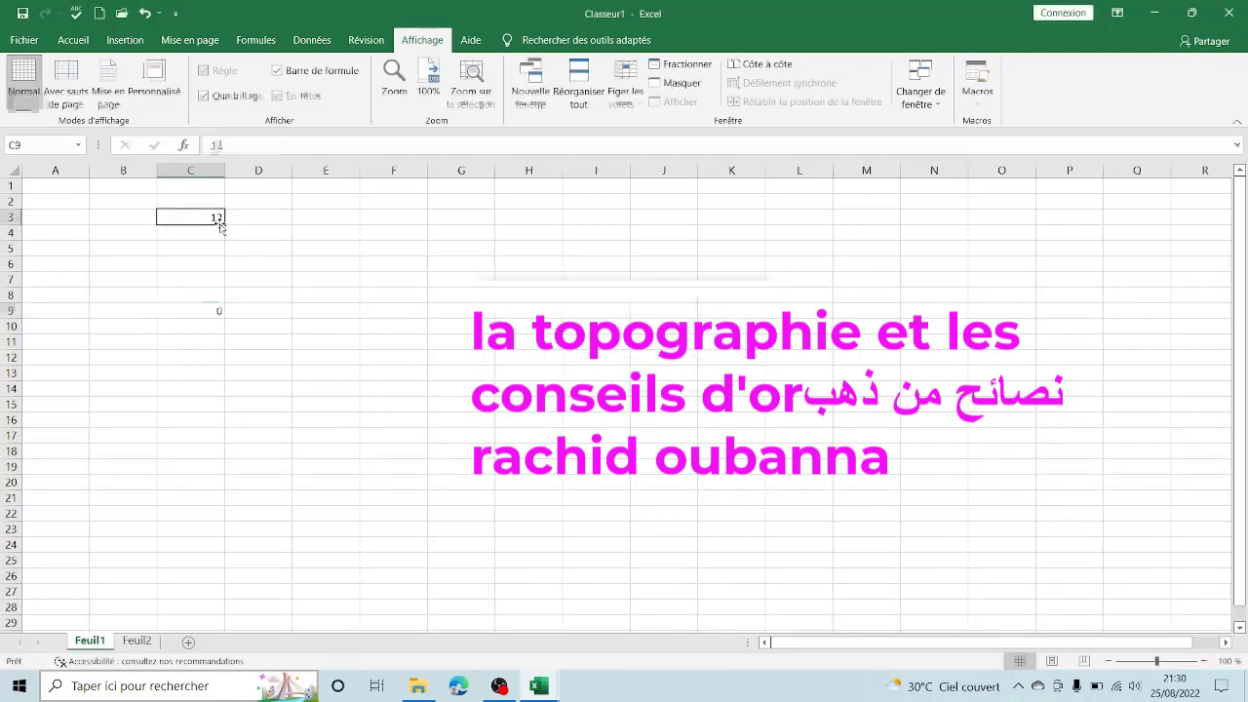
left_click(218, 311)
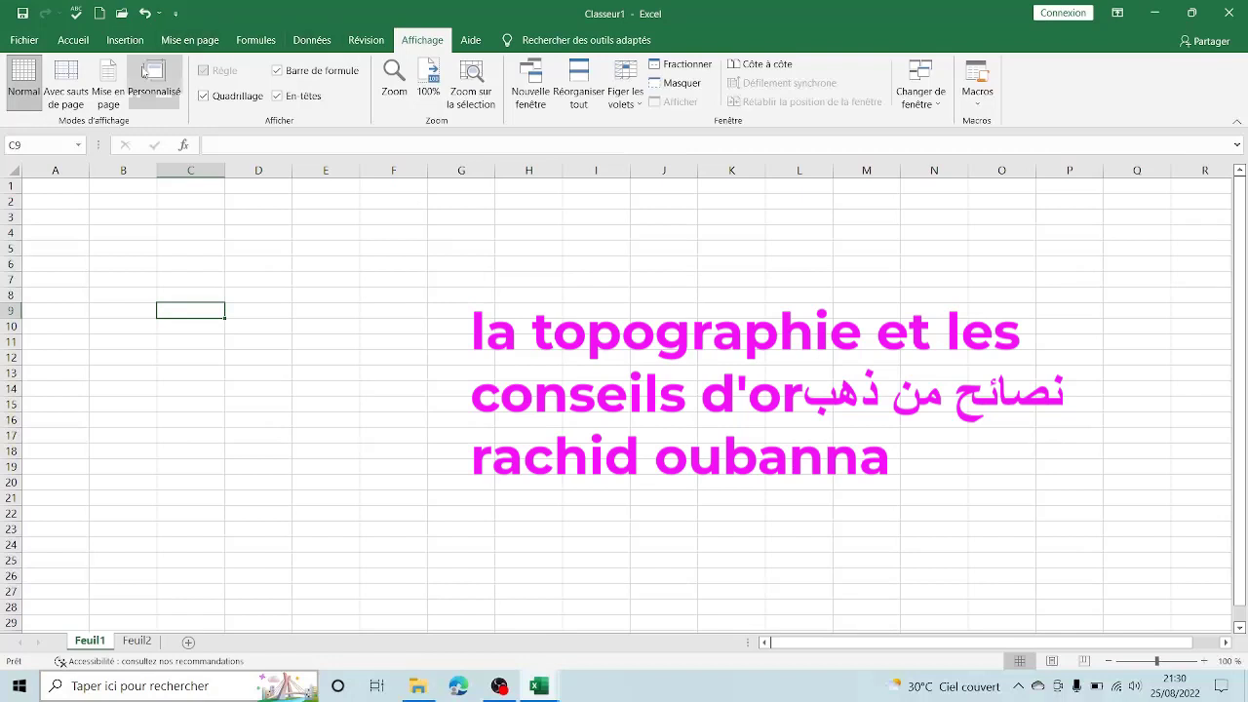
Step: Go through the ribbon command sets again from Accueil to Affichage, and return to the Accueil commands
left_click(76, 40)
left_click(125, 40)
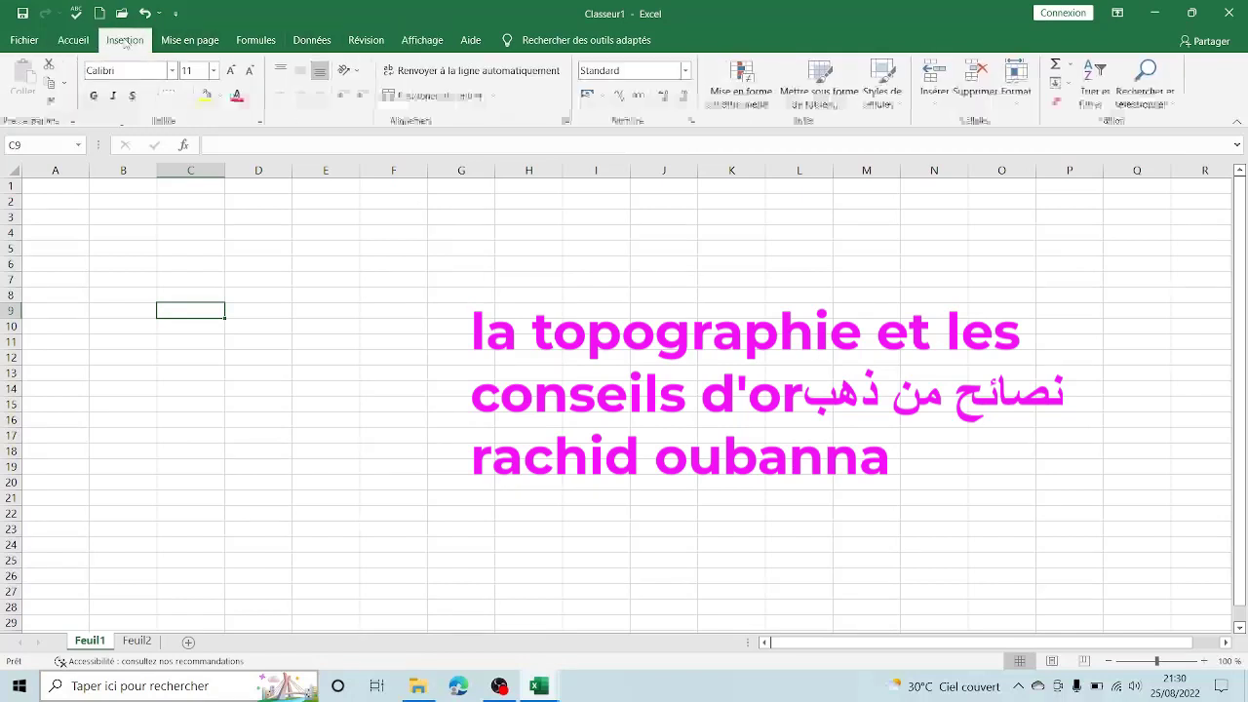
left_click(178, 40)
left_click(256, 42)
left_click(313, 42)
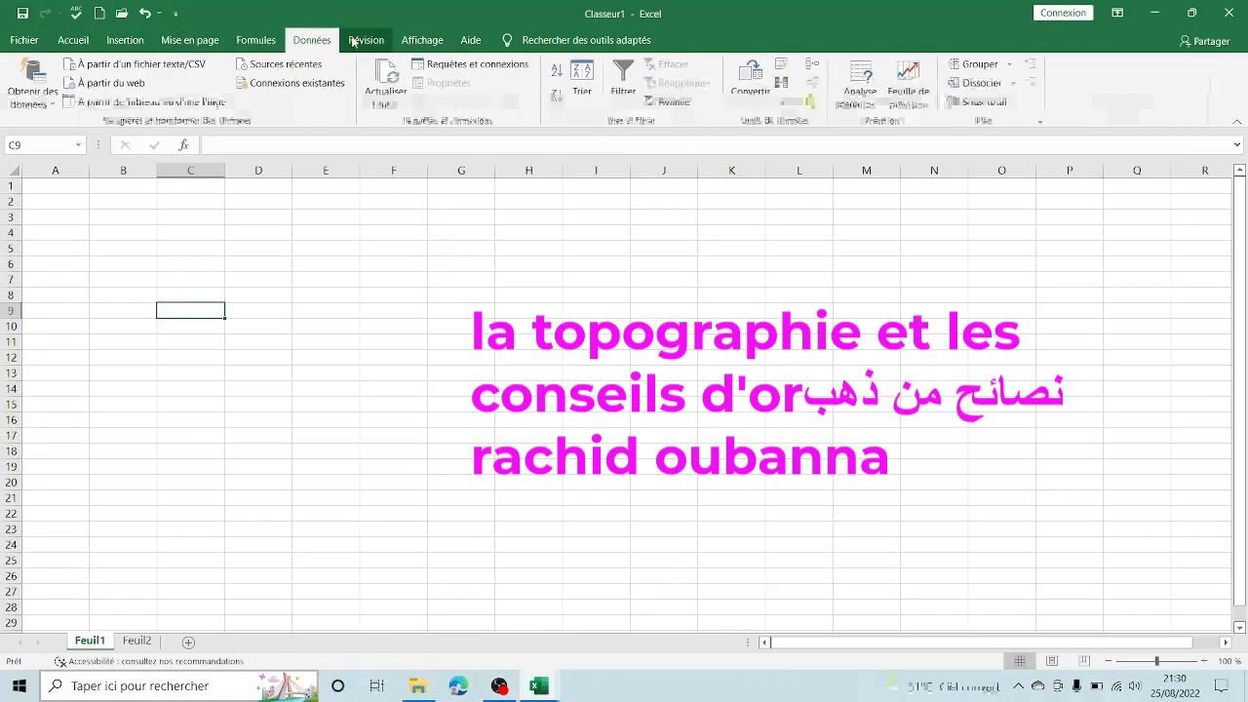
left_click(365, 42)
left_click(423, 41)
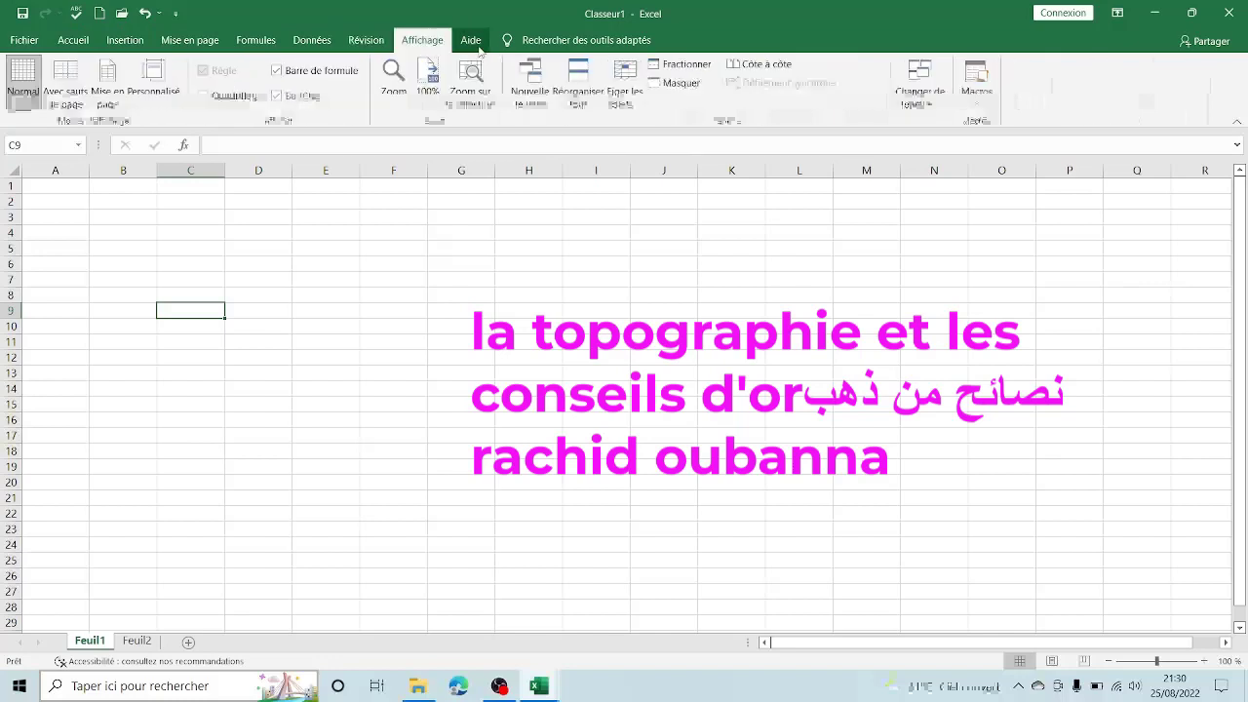
left_click(189, 40)
left_click(125, 40)
left_click(73, 40)
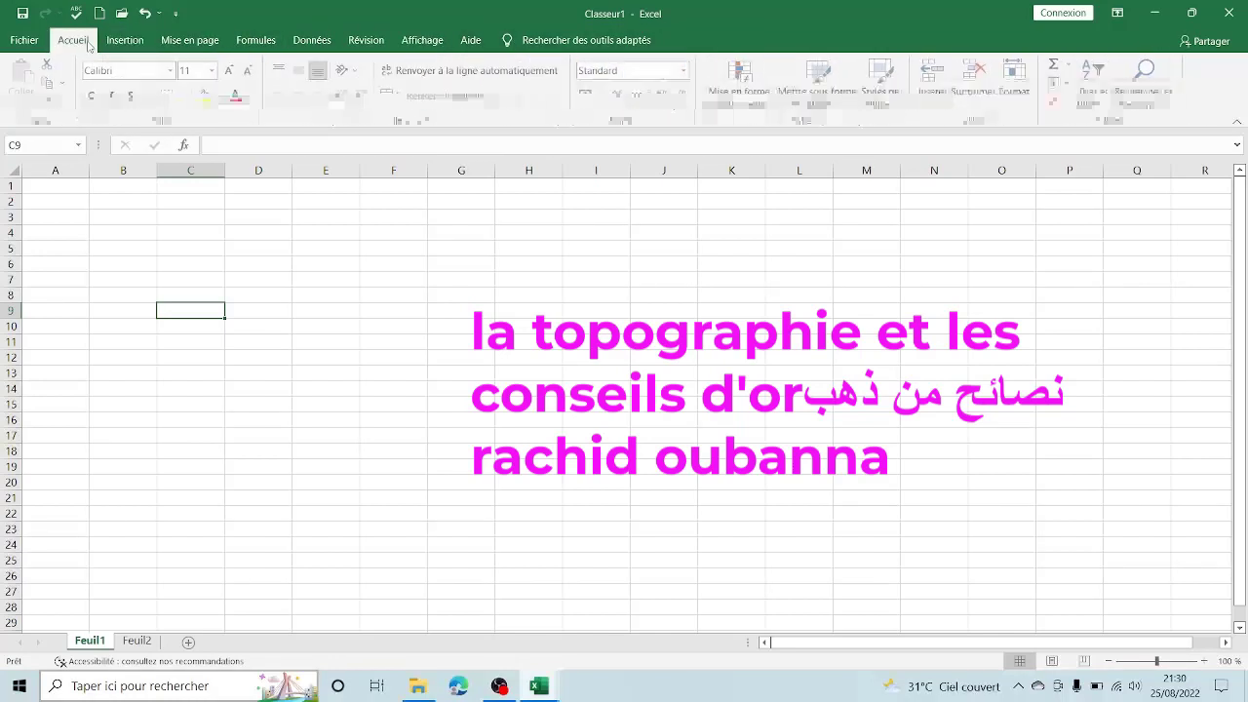